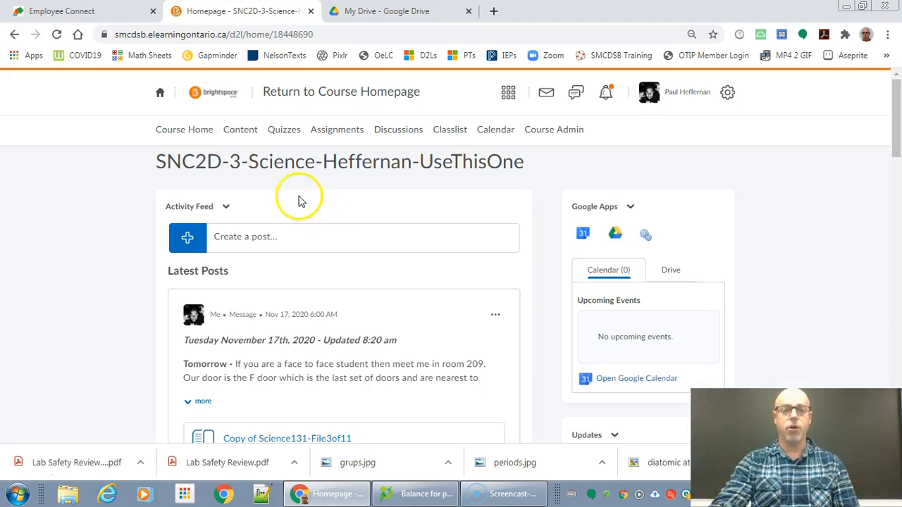
Open the Lab Safety Review PDF from the course's Chemistry content and download it.
left_click(235, 132)
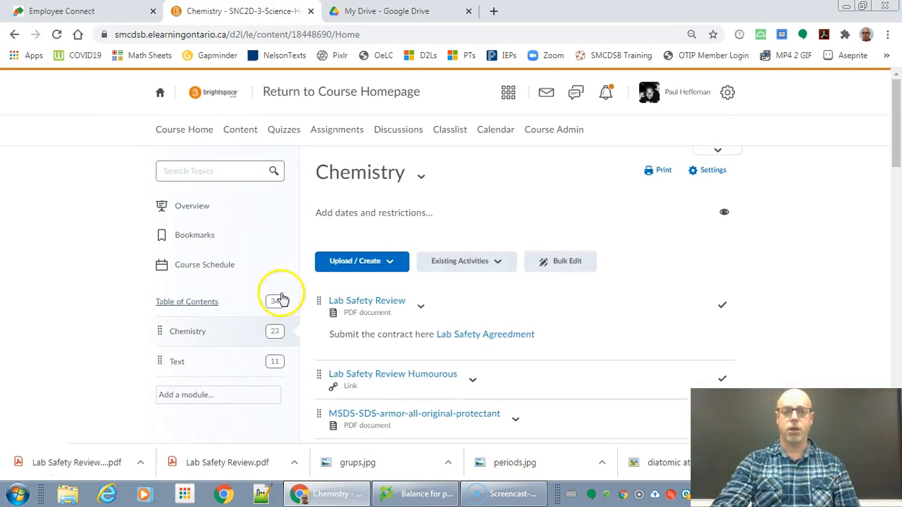
scroll(429, 245, "down", 1)
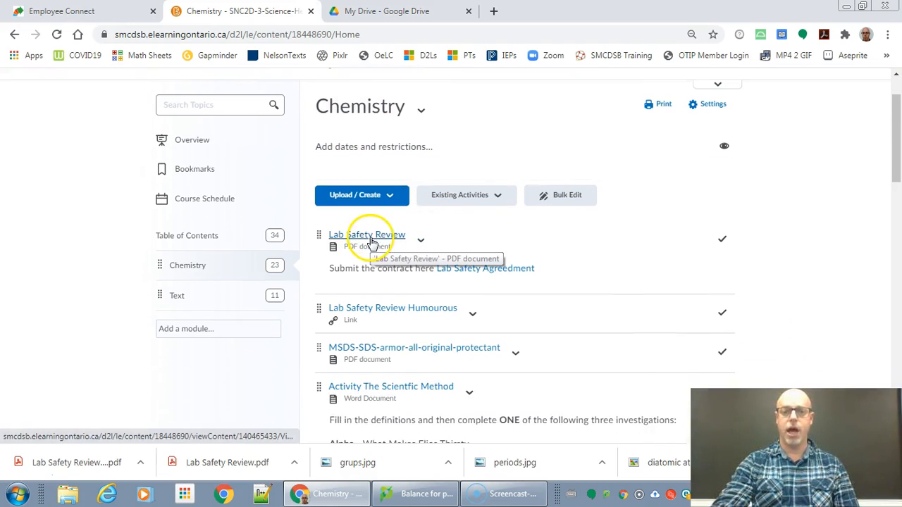
left_click(420, 242)
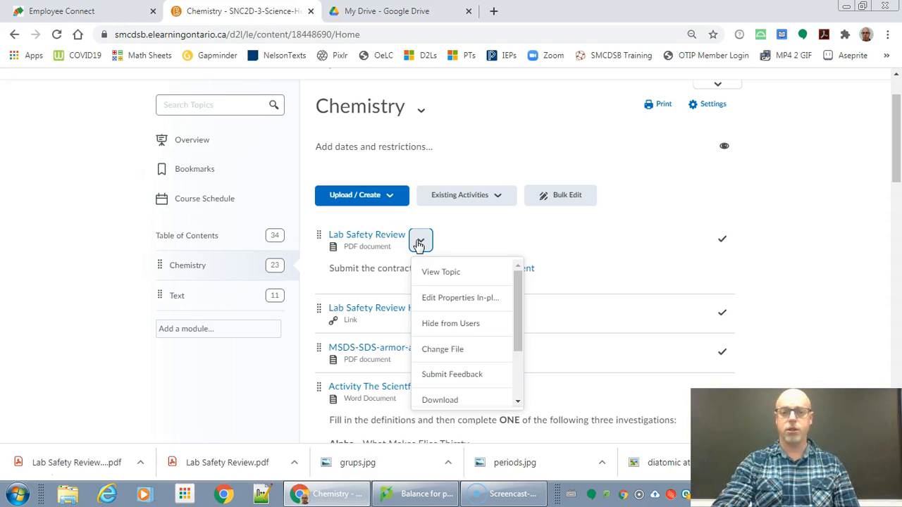
left_click(384, 236)
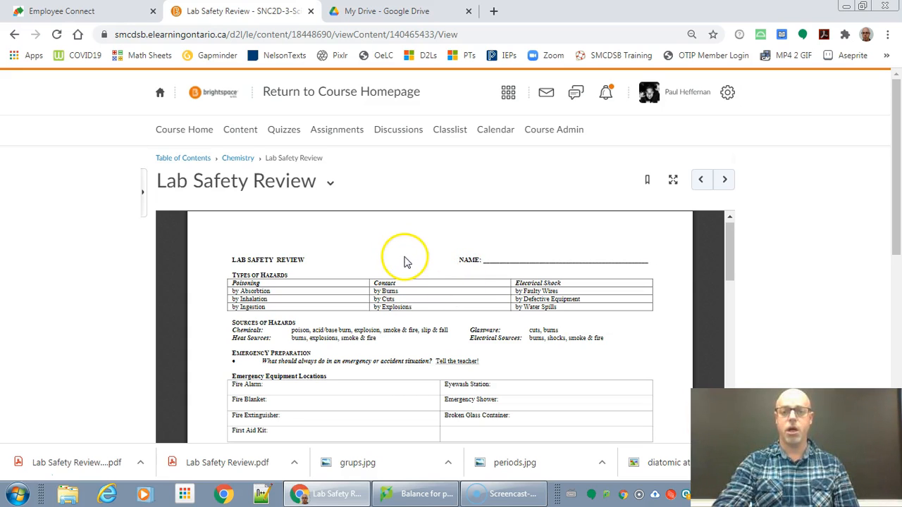
left_click(329, 186)
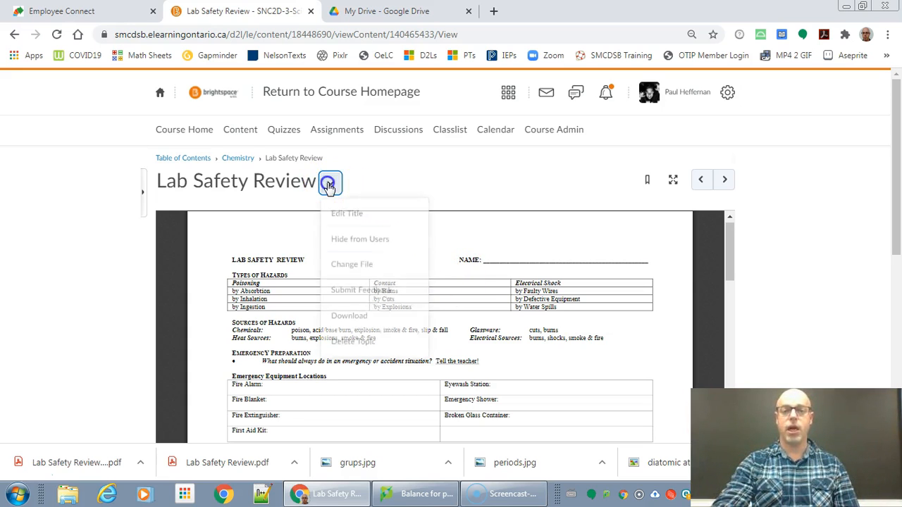
left_click(364, 318)
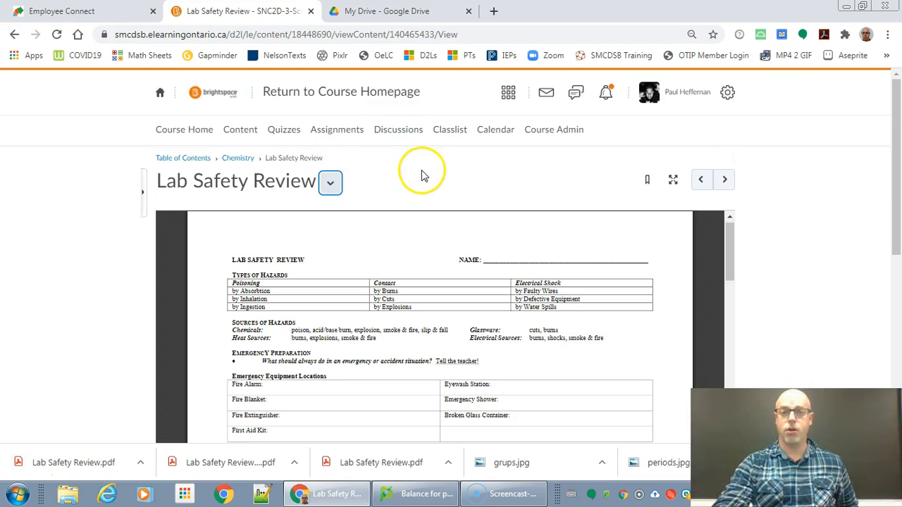
Switch to Google Drive, upload the downloaded Lab Safety Review.pdf to My Drive and dismiss the upload notice.
left_click(392, 12)
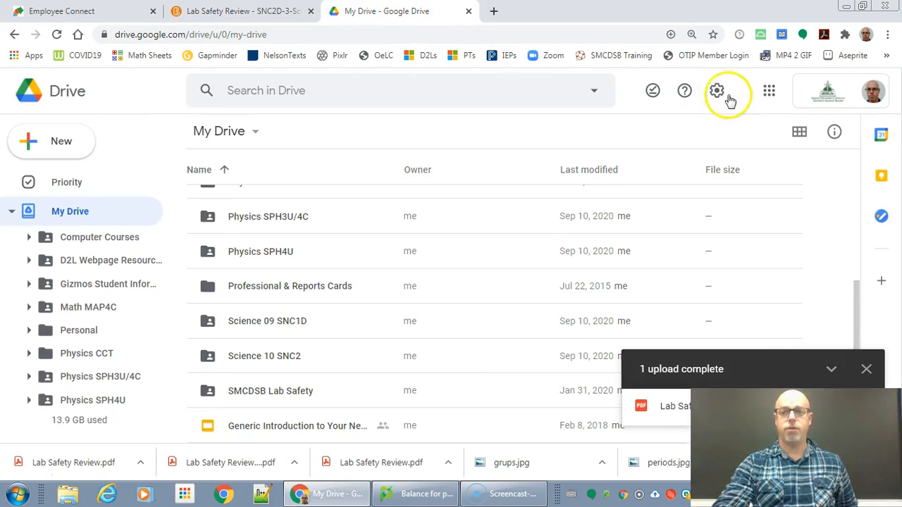
left_click(767, 92)
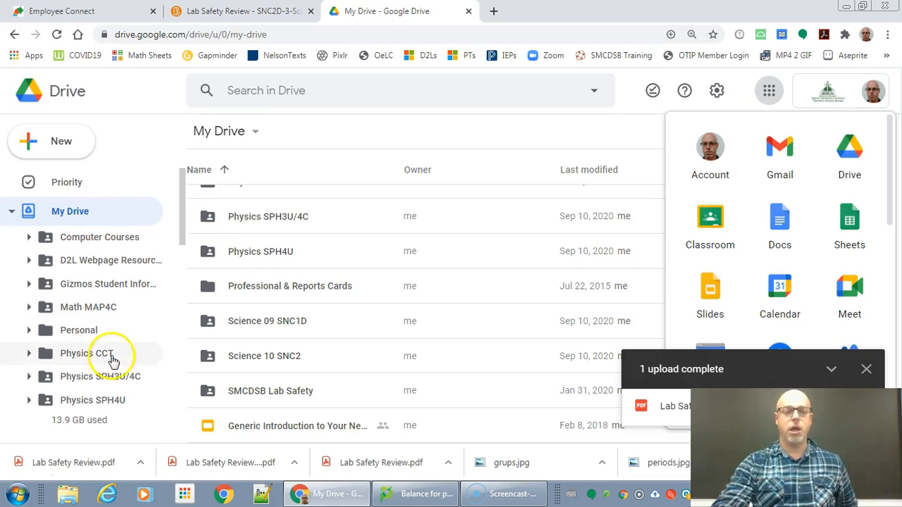
left_click_drag(104, 471, 78, 209)
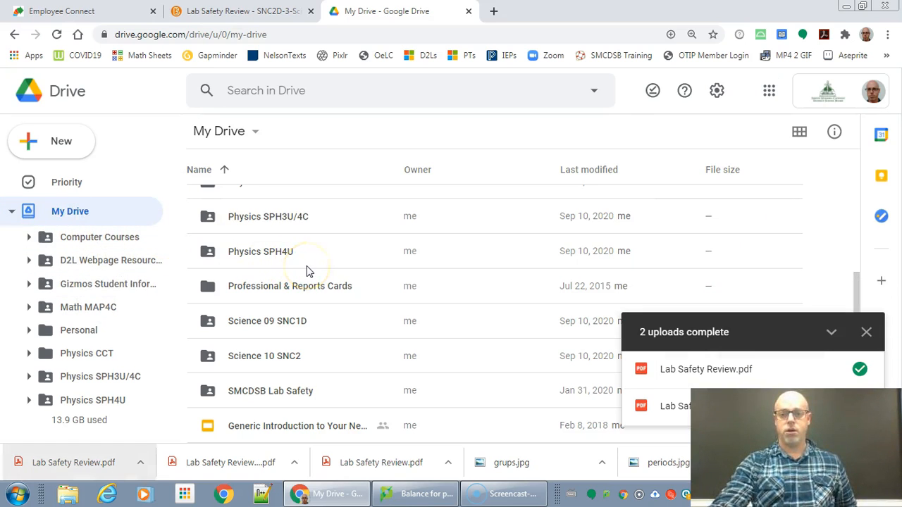
left_click(866, 332)
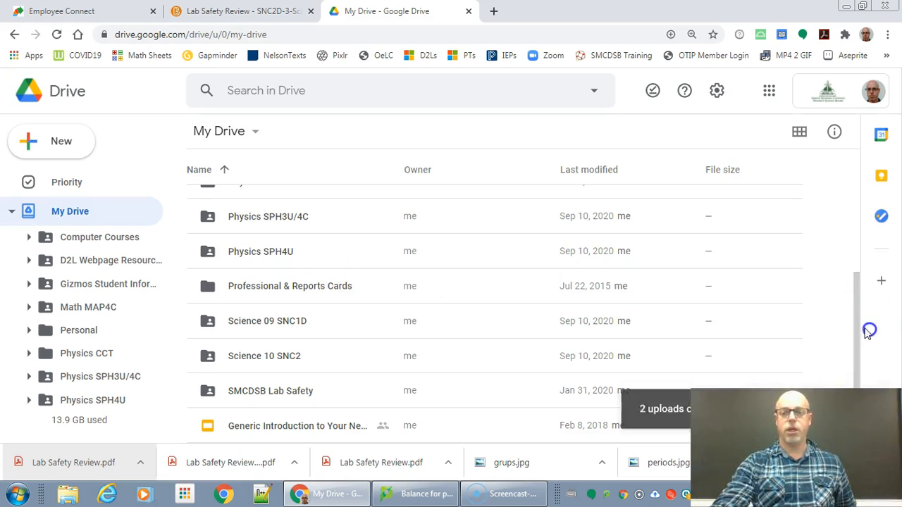
Open the uploaded Lab Safety Review.pdf from My Drive with Google Docs.
scroll(380, 319, "down", 1)
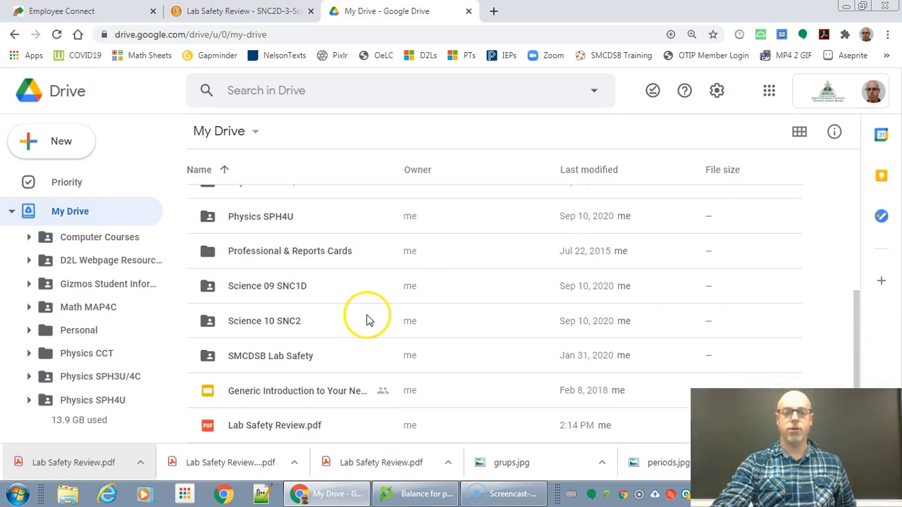
left_click(293, 429)
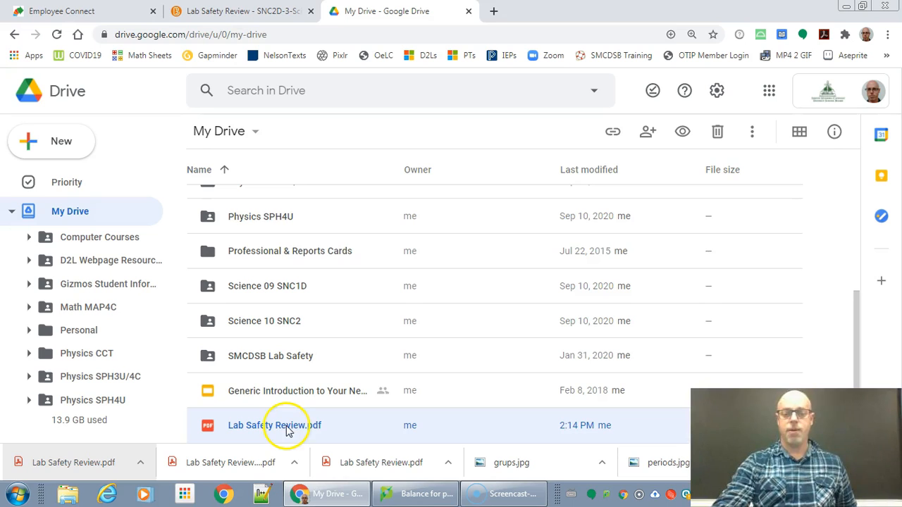
right_click(285, 431)
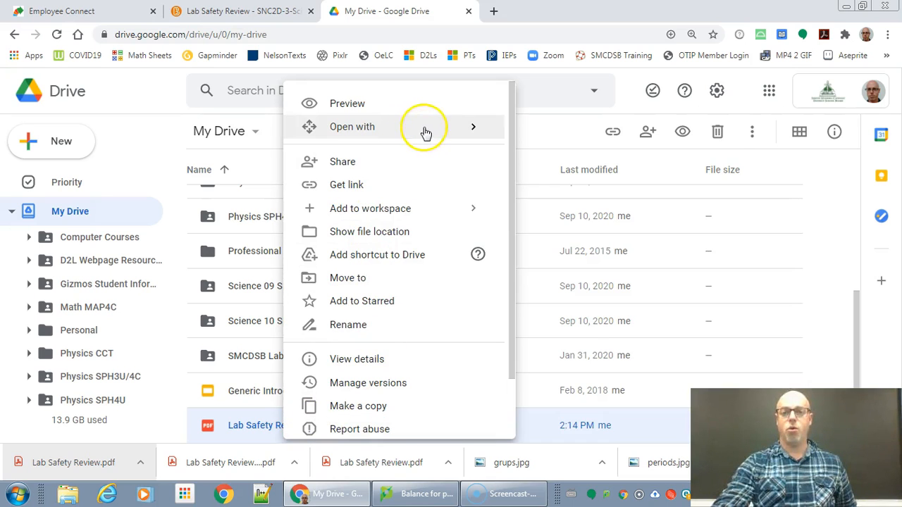
mouse_move(423, 129)
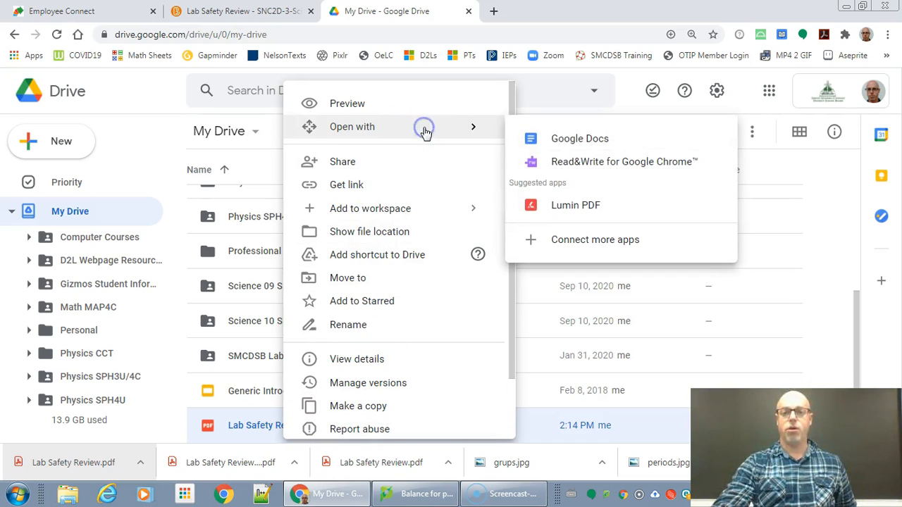
left_click(567, 141)
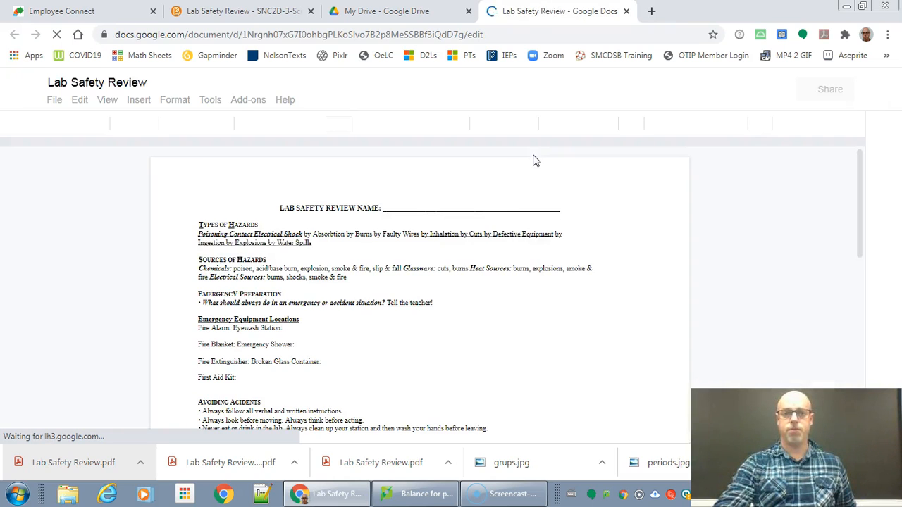
Examine the converted document's text, hazard symbol table and Other Symbols section for conversion and layout problems.
left_click(350, 253)
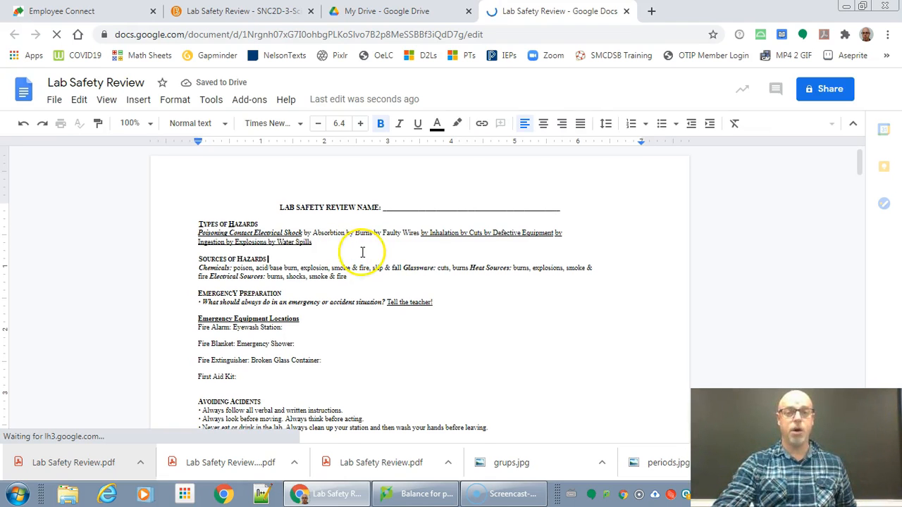
scroll(363, 252, "down", 1)
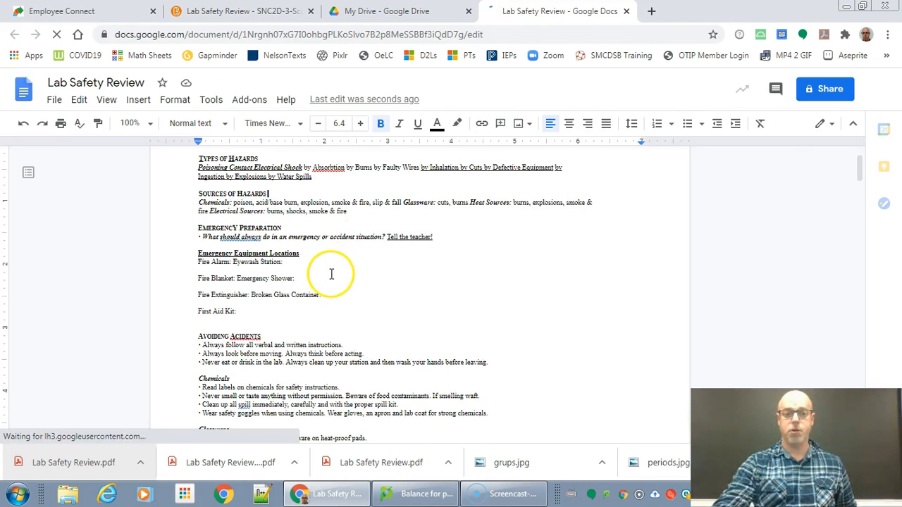
scroll(330, 272, "down", 3)
scroll(335, 275, "down", 3)
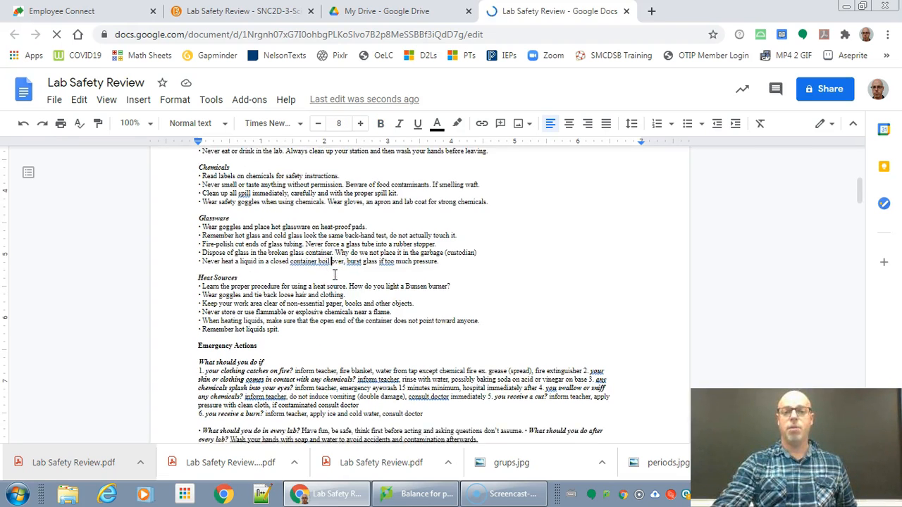
scroll(335, 275, "down", 5)
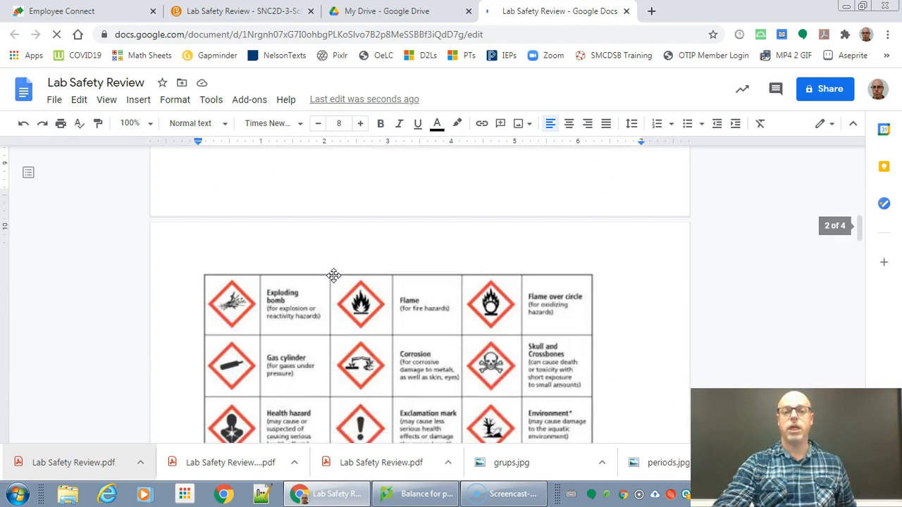
scroll(333, 276, "down", 2)
left_click(289, 215)
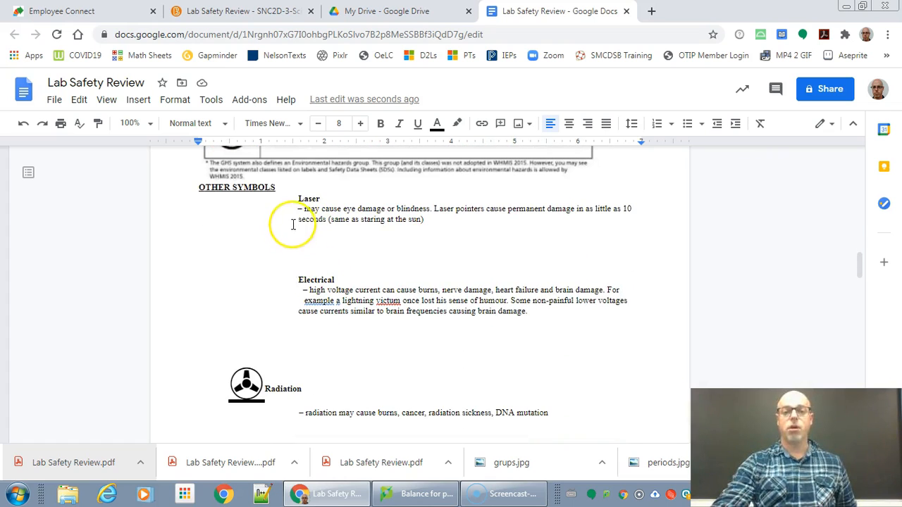
left_click(245, 231)
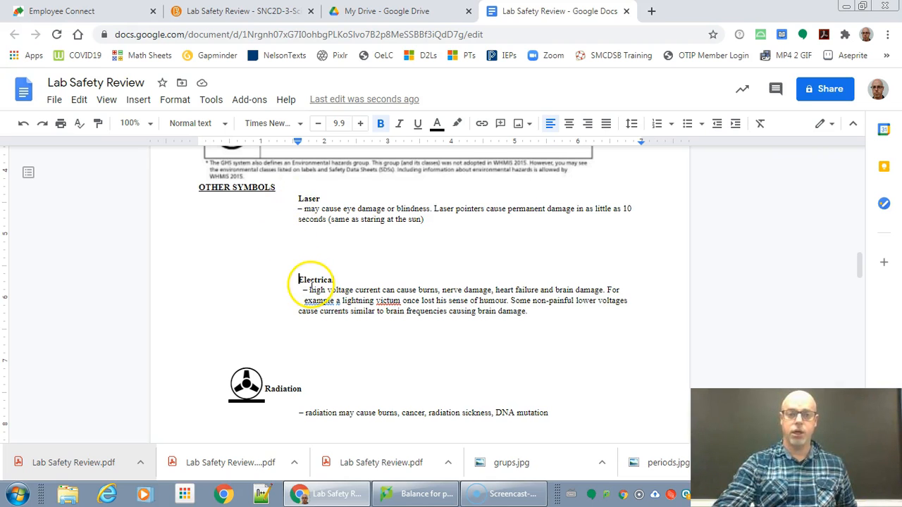
Insert a page break before the SAFETY SYMBOLS heading.
scroll(312, 285, "up", 6)
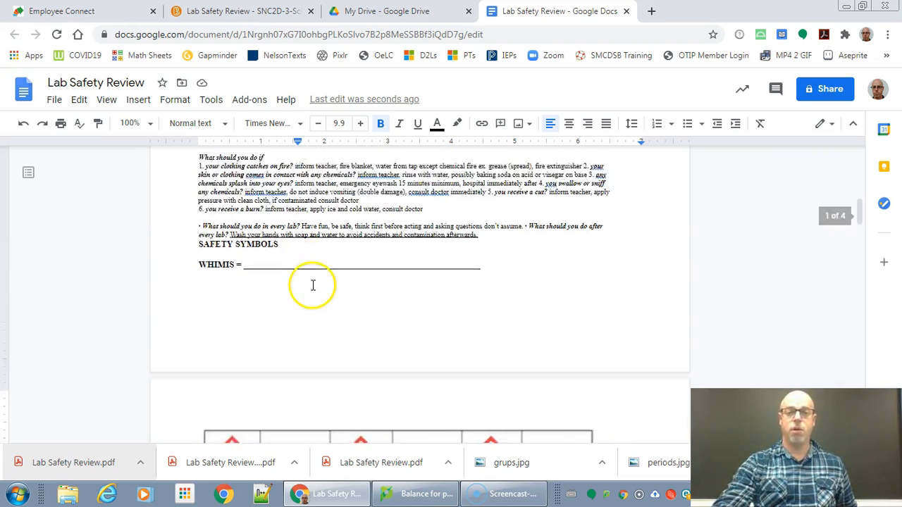
scroll(312, 285, "up", 1)
left_click(196, 264)
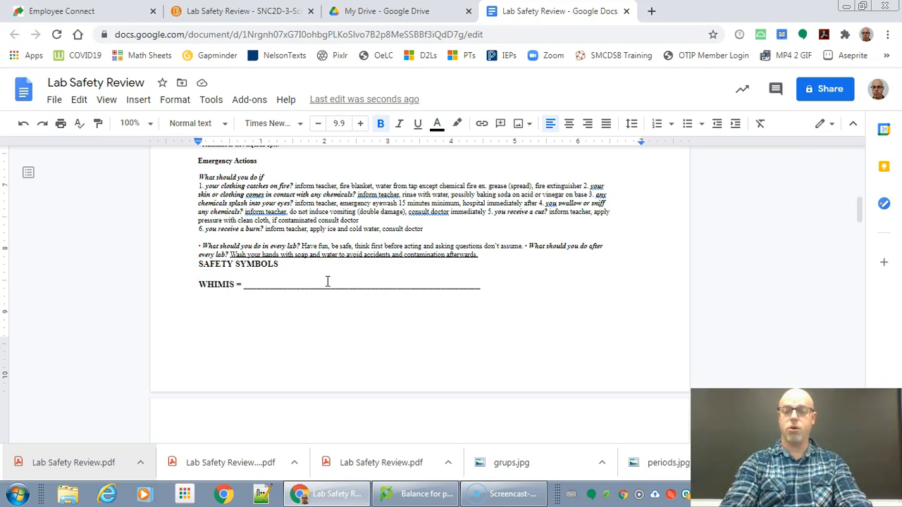
key("ctrl+Return")
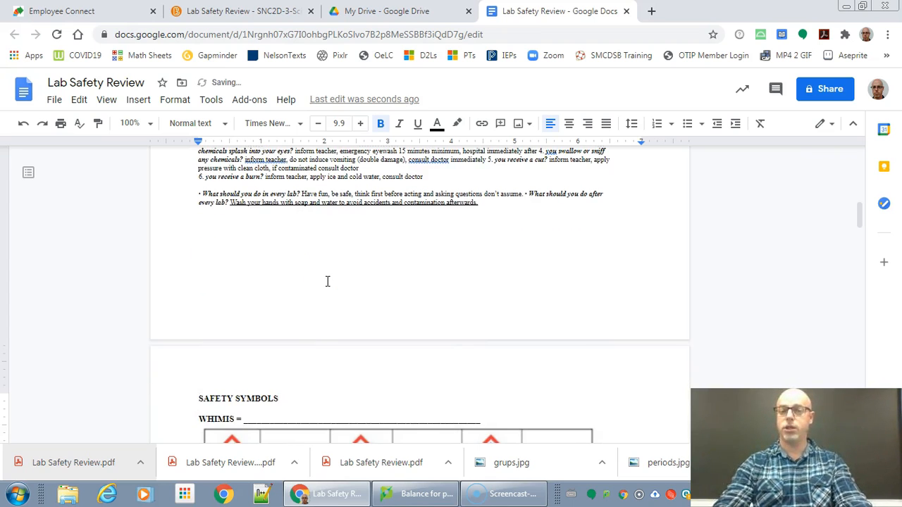
Correct WHIMIS to WHMIS and replace the blank after it with "Workplace Hazardous Material Information System".
scroll(285, 324, "down", 3)
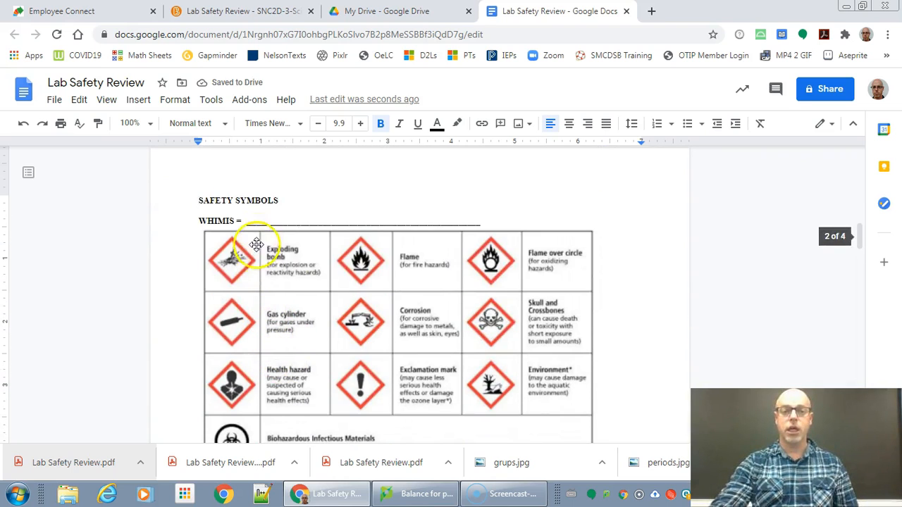
left_click_drag(246, 222, 439, 218)
left_click(218, 221)
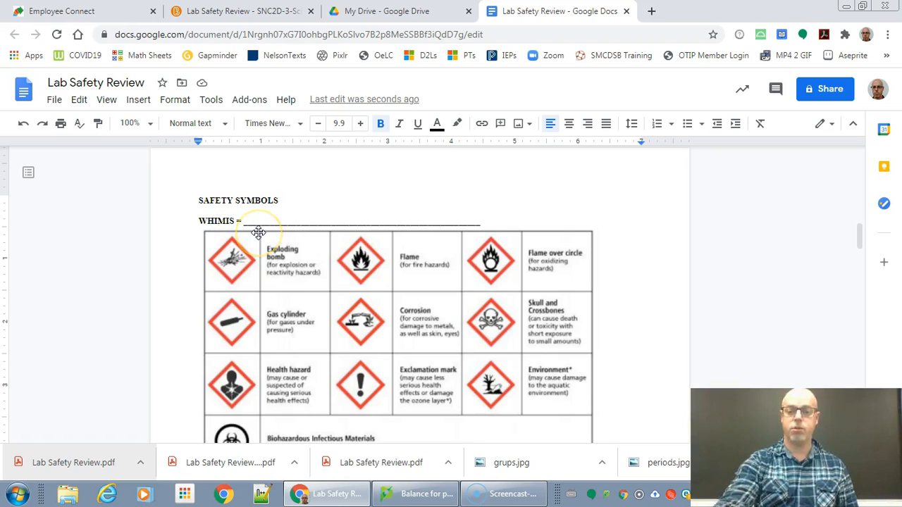
left_click_drag(245, 222, 471, 222)
type("Wo")
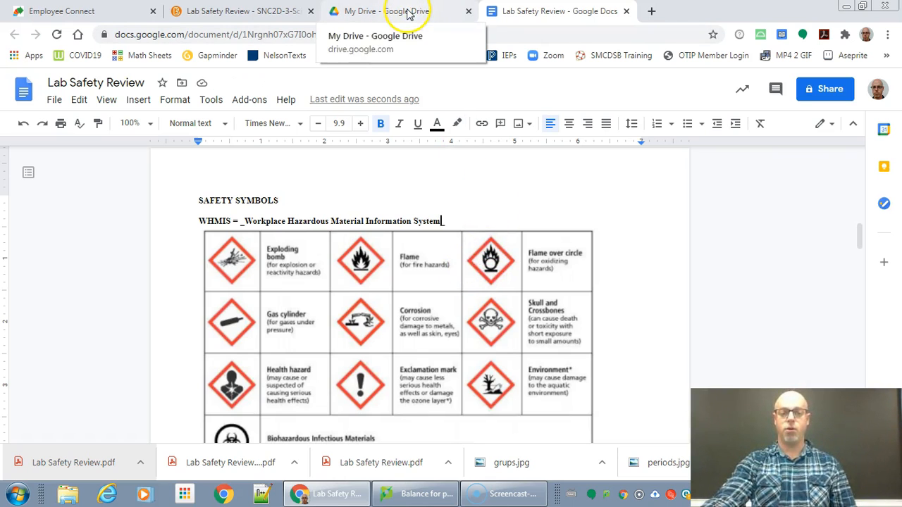
Show the downloaded Lab Safety Review.pdf in its folder and open it with Adobe Acrobat Reader DC.
left_click(141, 465)
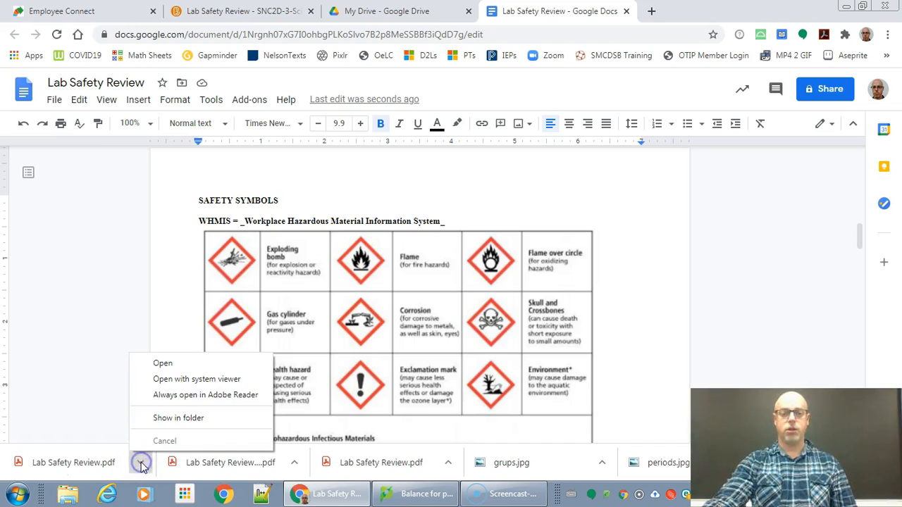
left_click(180, 418)
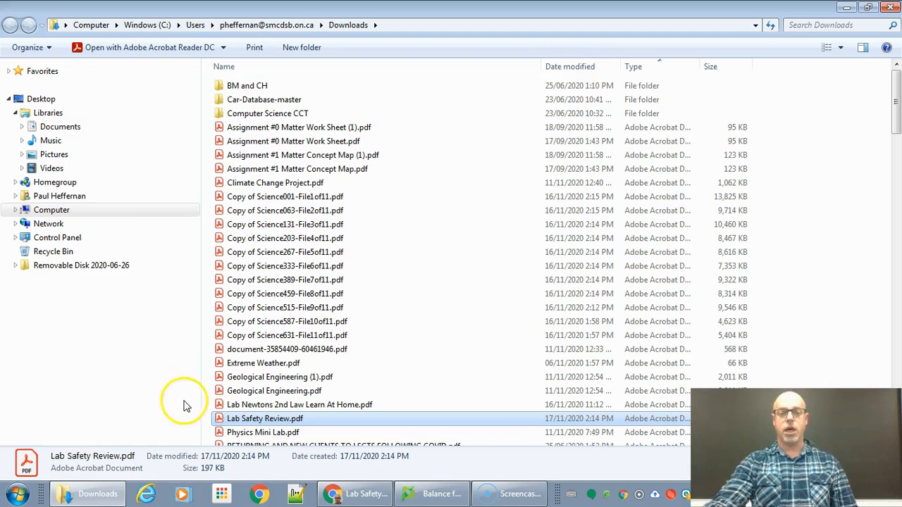
right_click(259, 420)
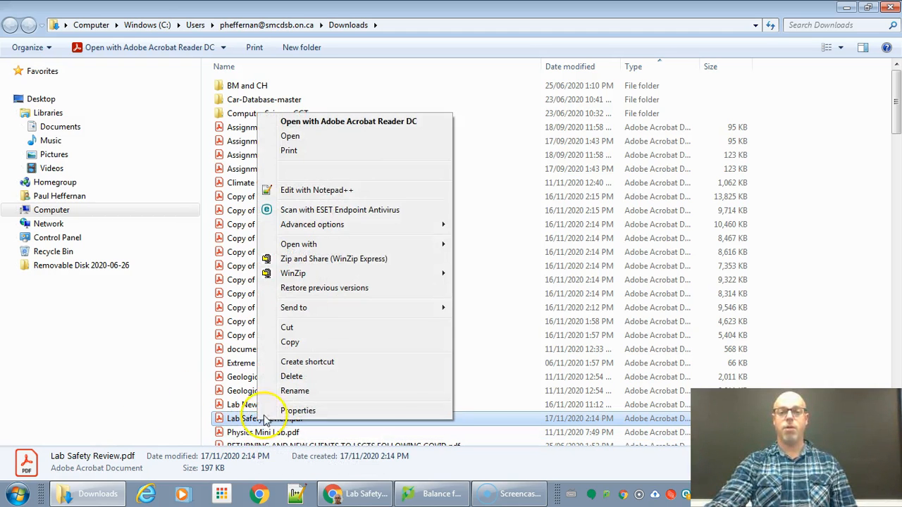
left_click(350, 122)
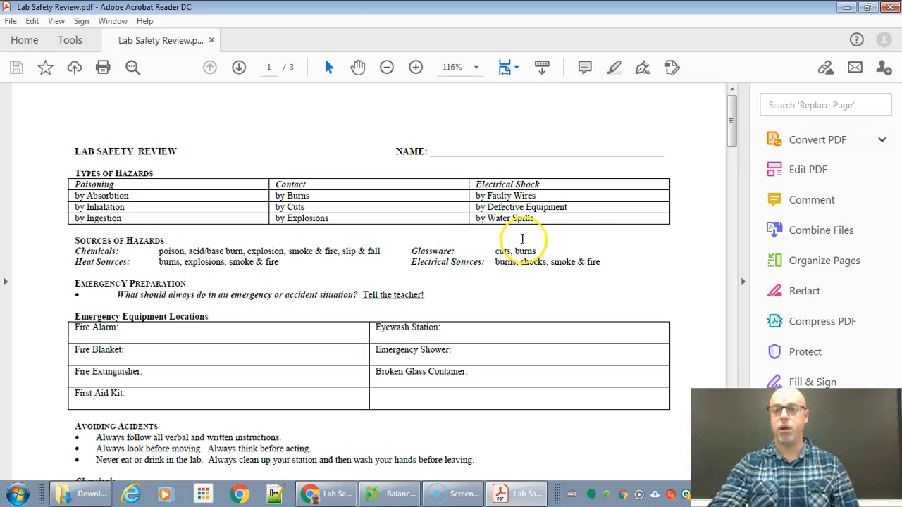
Try to edit the PDF with the Edit PDF tool, close the pricing page and return to Adobe Acrobat Reader DC.
left_click(806, 173)
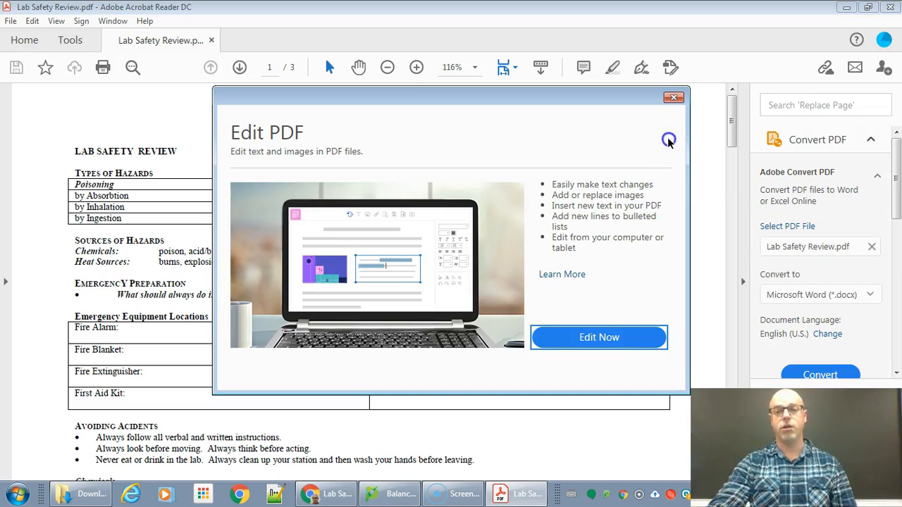
left_click(627, 337)
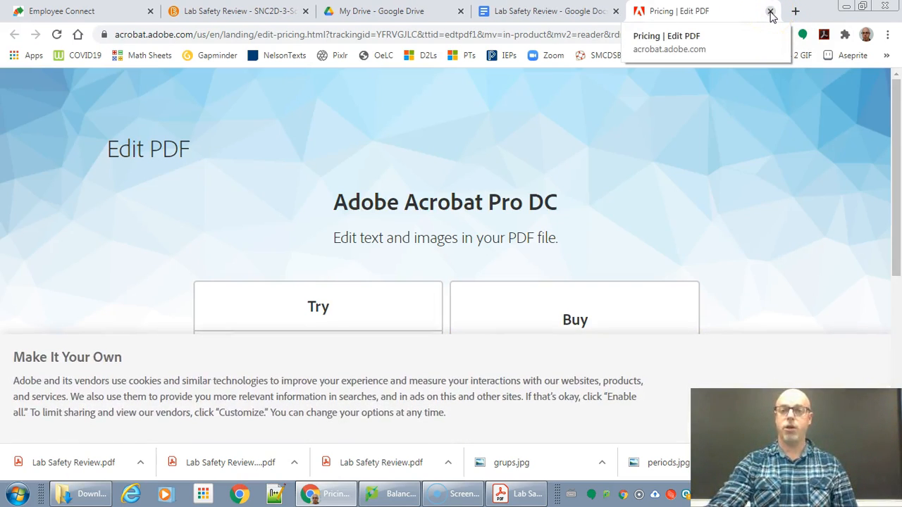
left_click(771, 12)
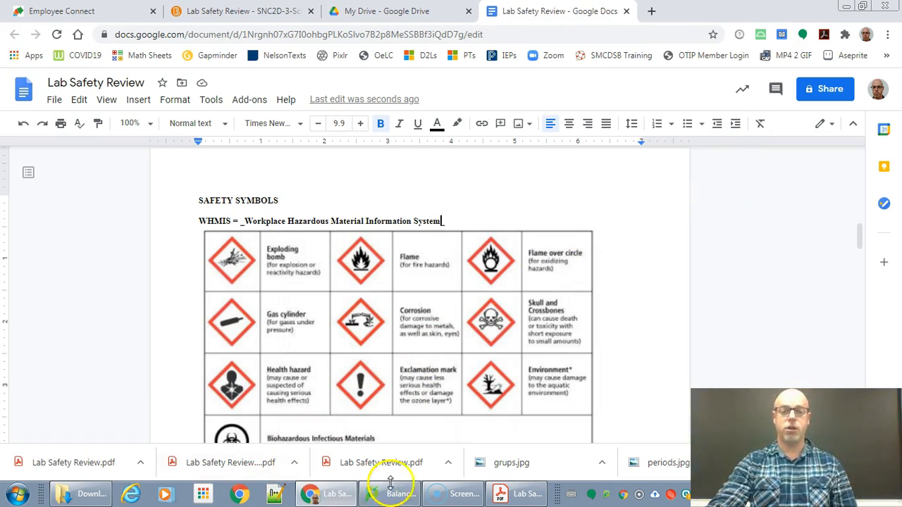
left_click(511, 494)
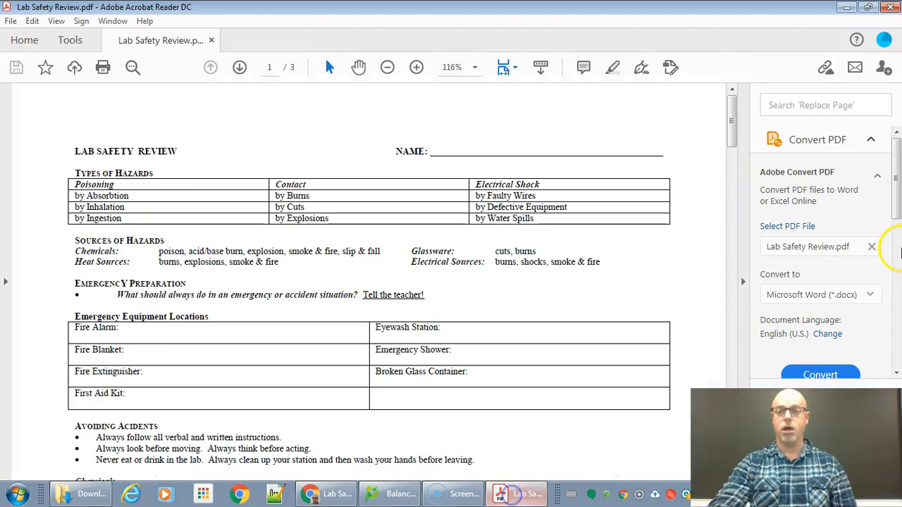
Try to convert Lab Safety Review.pdf to Microsoft Word (*.docx) with the Convert PDF tool and close the pricing page.
left_click(871, 141)
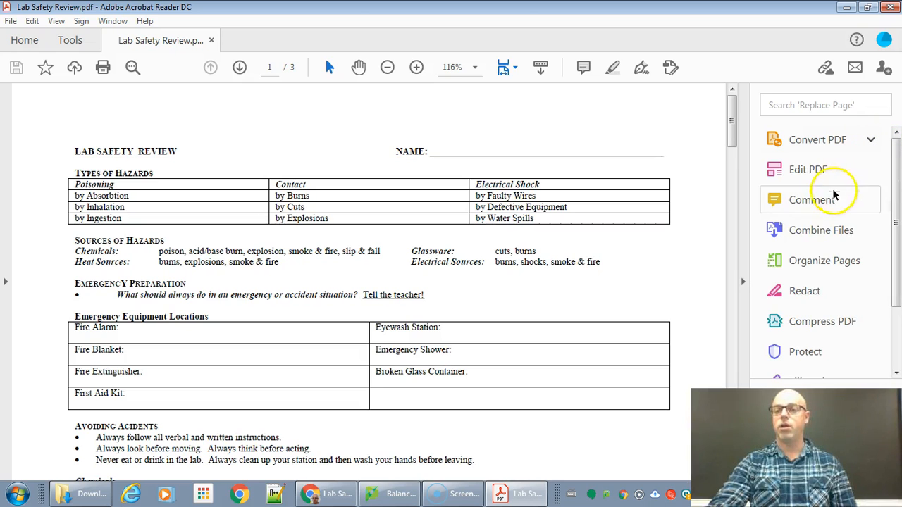
left_click(828, 141)
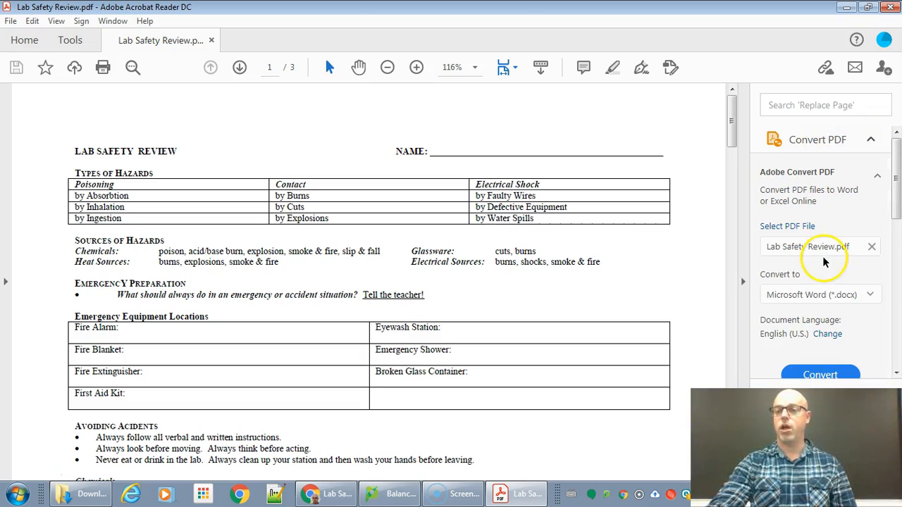
scroll(834, 370, "down", 1)
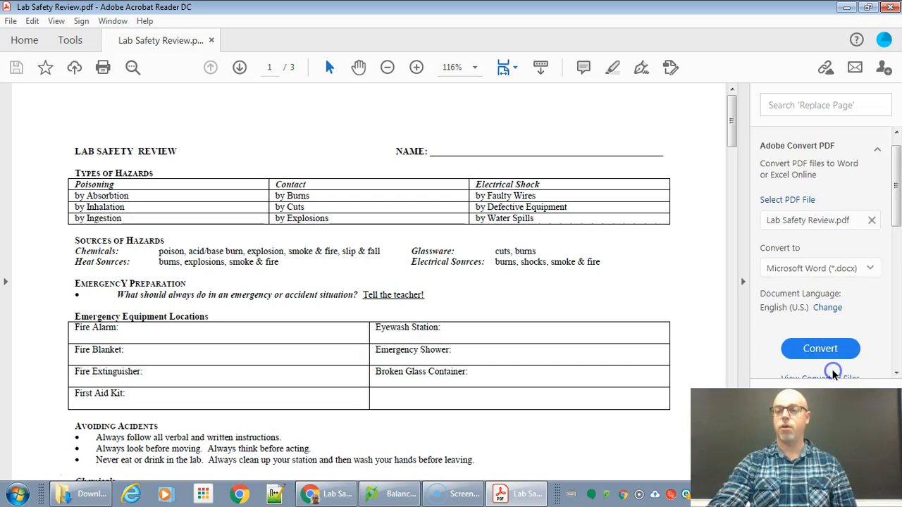
left_click(832, 347)
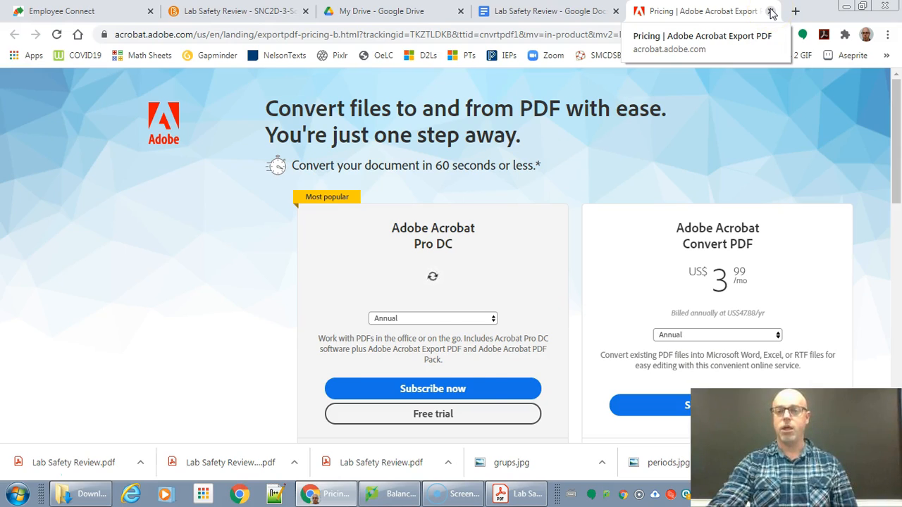
left_click(771, 12)
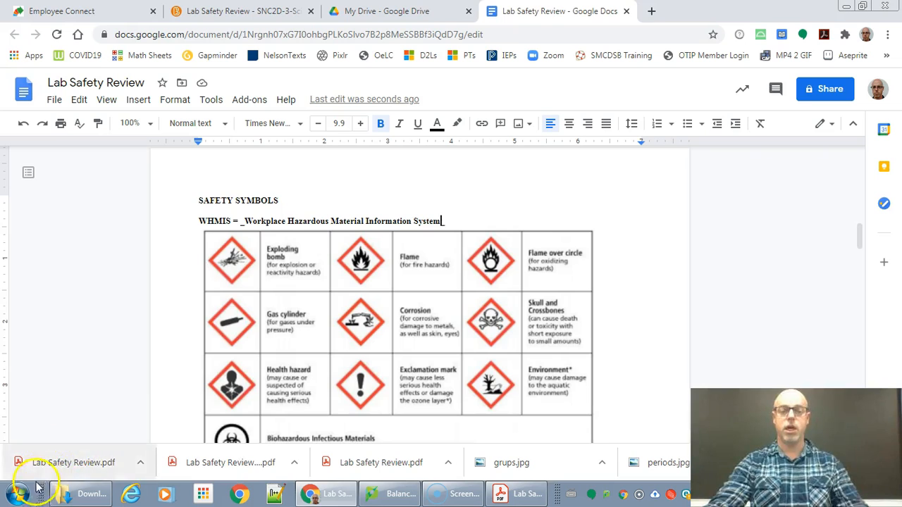
Start Word 2013 and browse the Downloads folder for a file to open.
left_click(19, 497)
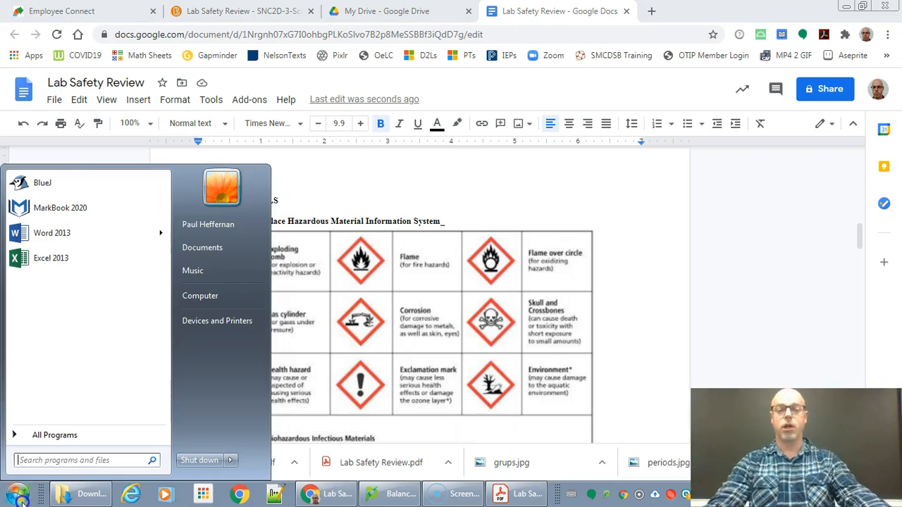
left_click(65, 232)
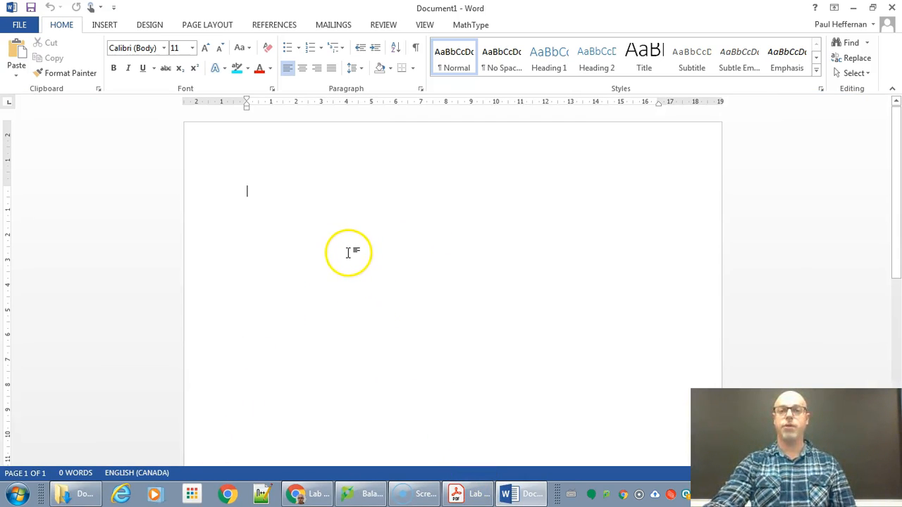
left_click(19, 24)
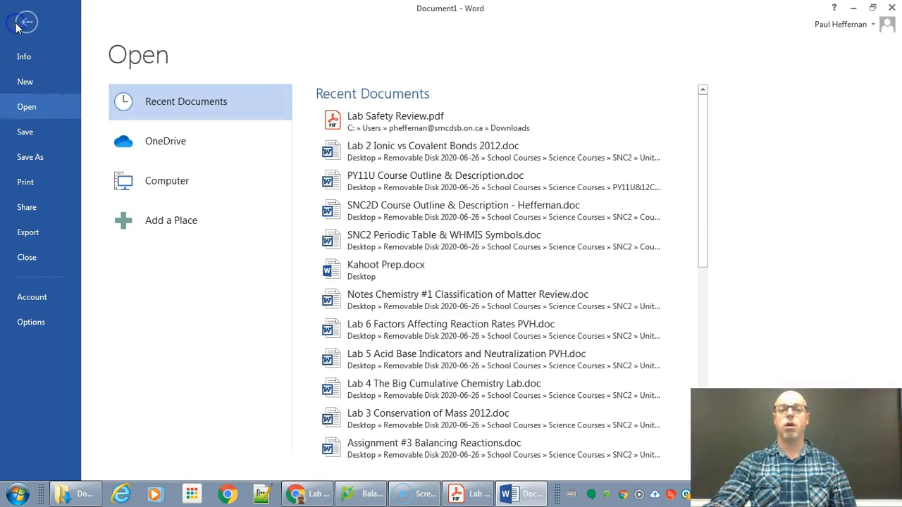
left_click(169, 181)
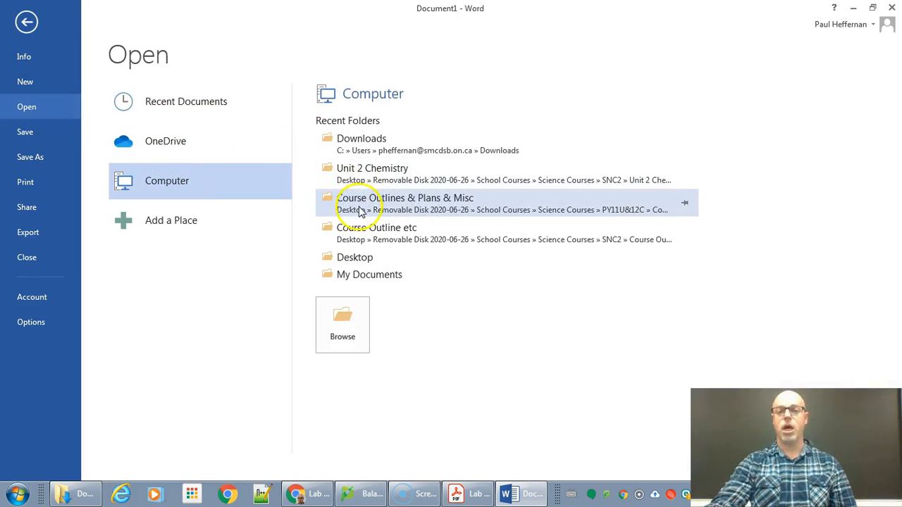
left_click(372, 144)
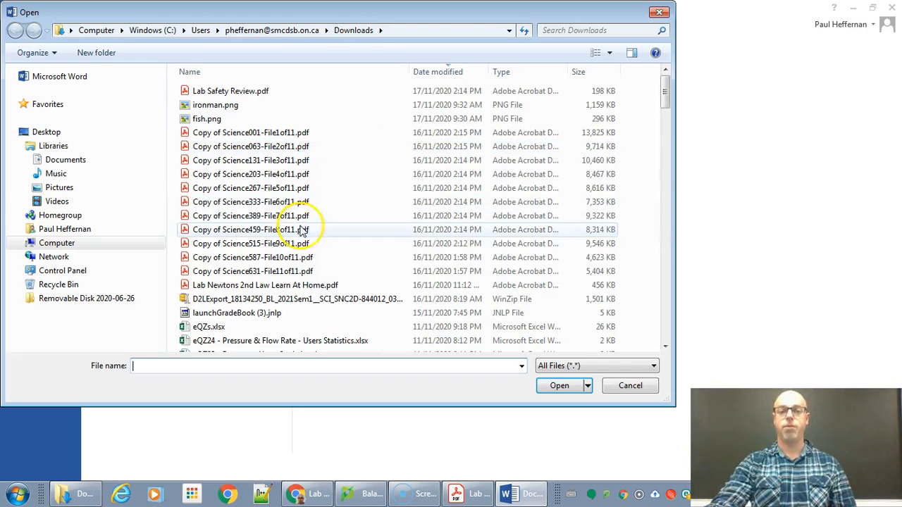
Open Lab Safety Review.pdf in Word, accept its conversion to an editable document and enable editing.
left_click(287, 243)
left_click(236, 91)
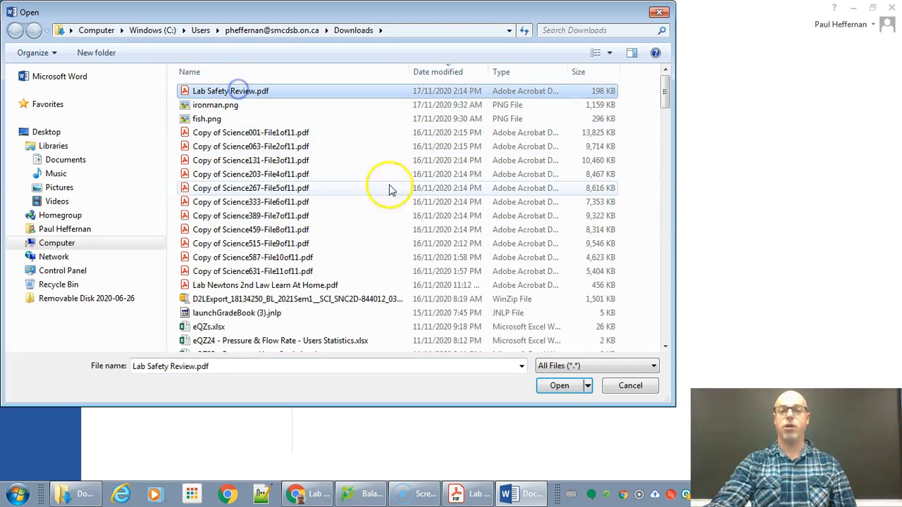
left_click(559, 387)
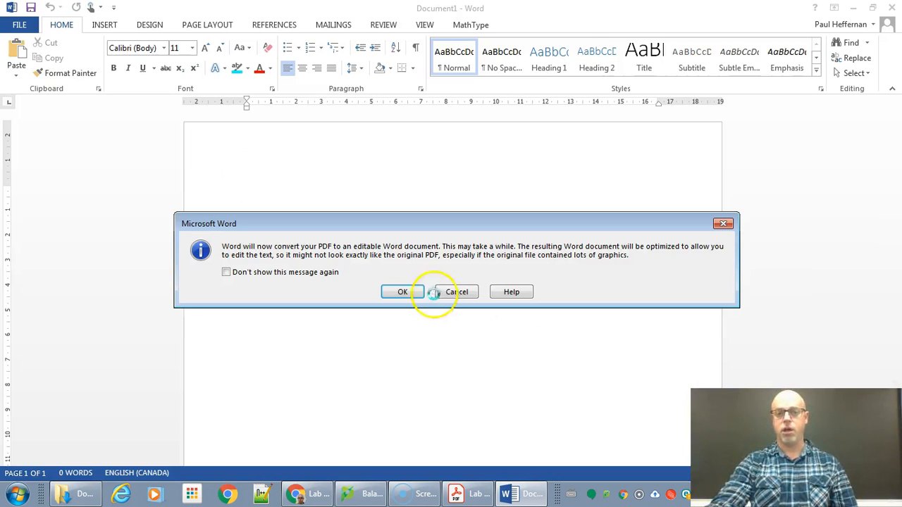
left_click(403, 292)
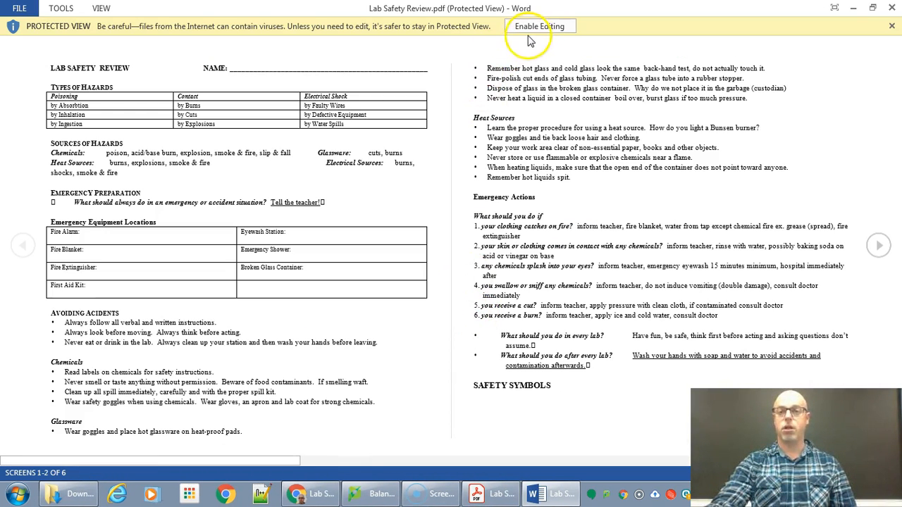
left_click(532, 27)
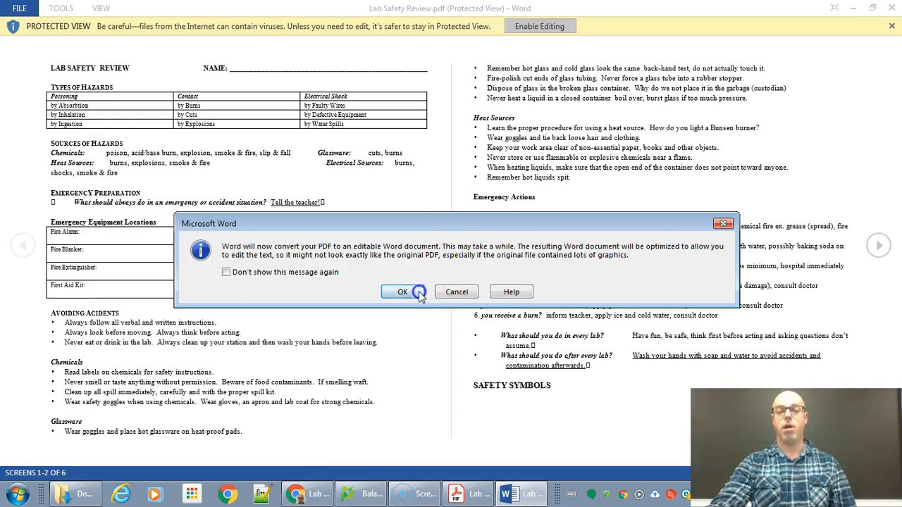
left_click(403, 292)
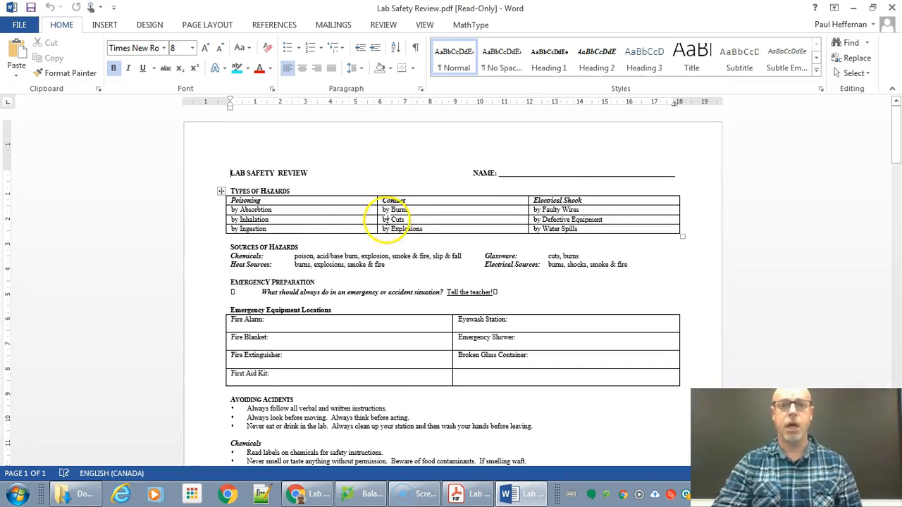
Replace the blank after "WHIMIS =" above the hazard symbols table with "Workplace Hazarous Info".
scroll(393, 265, "down", 2)
scroll(392, 265, "down", 20)
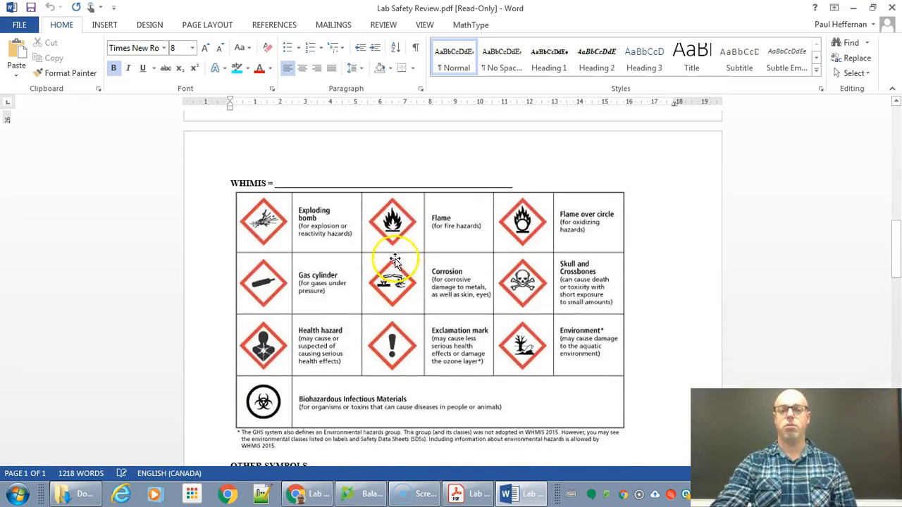
scroll(446, 231, "down", 3)
scroll(446, 231, "down", 3)
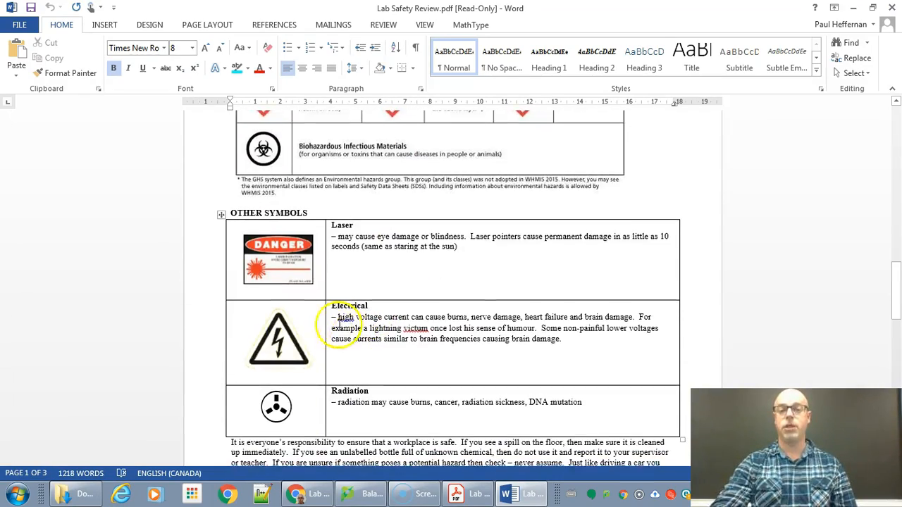
scroll(384, 293, "up", 2)
scroll(384, 292, "up", 6)
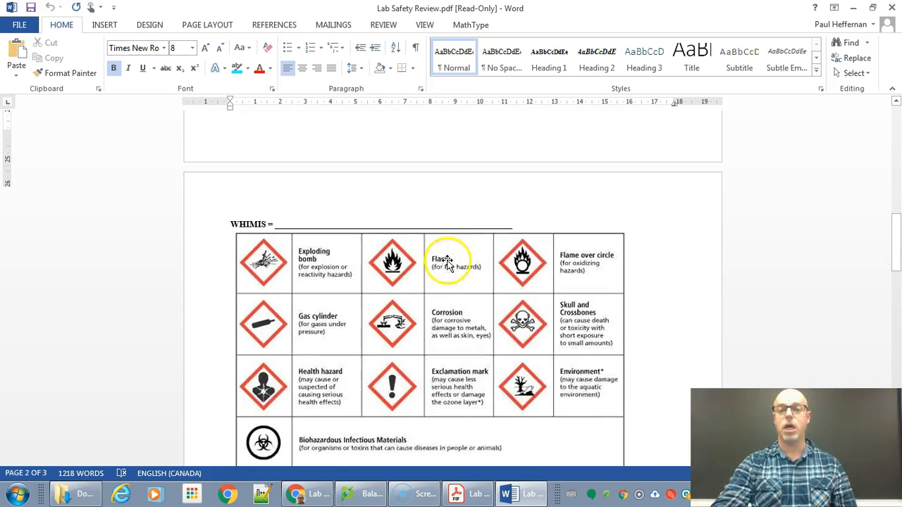
left_click(305, 230)
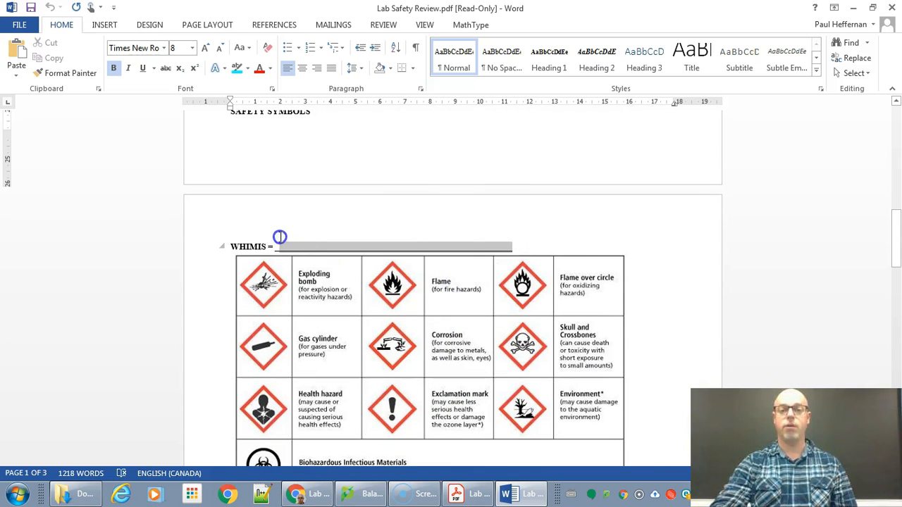
left_click(282, 245)
type("orkplace Hazarous Im")
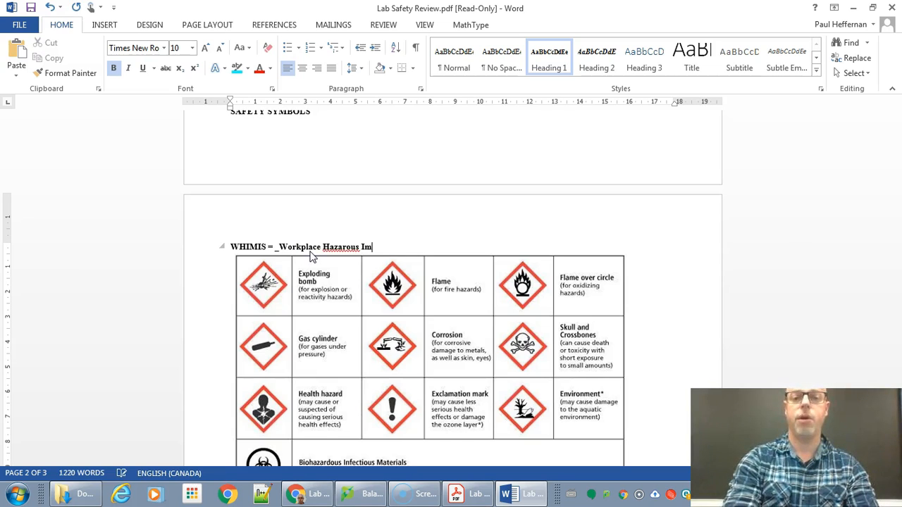
type("fo")
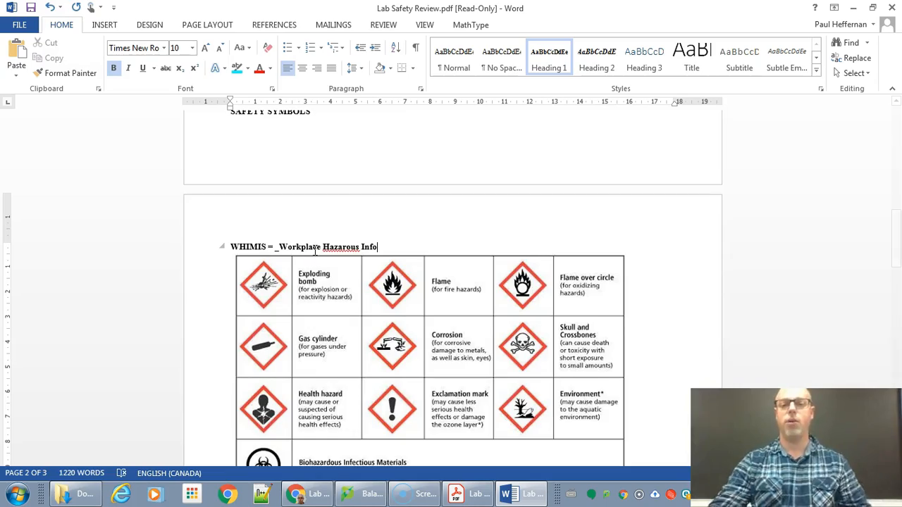
scroll(368, 242, "down", 3)
scroll(443, 225, "up", 12)
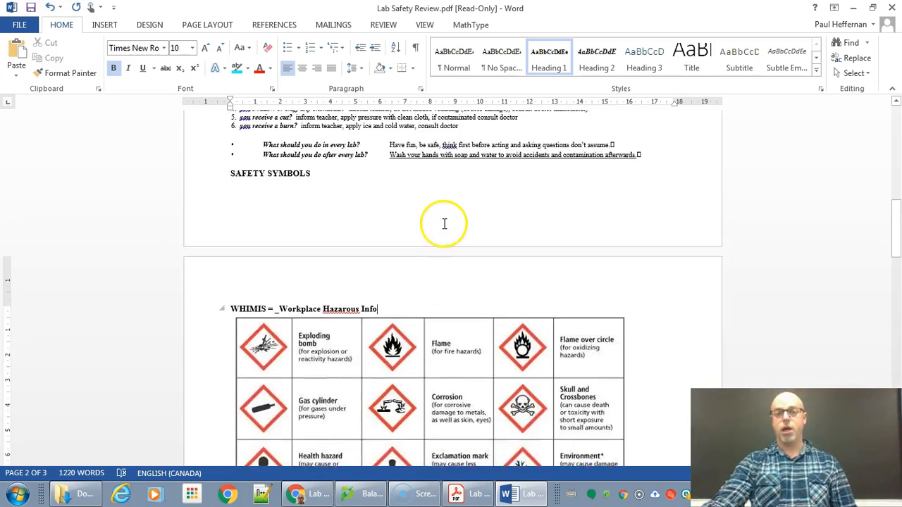
scroll(444, 224, "up", 10)
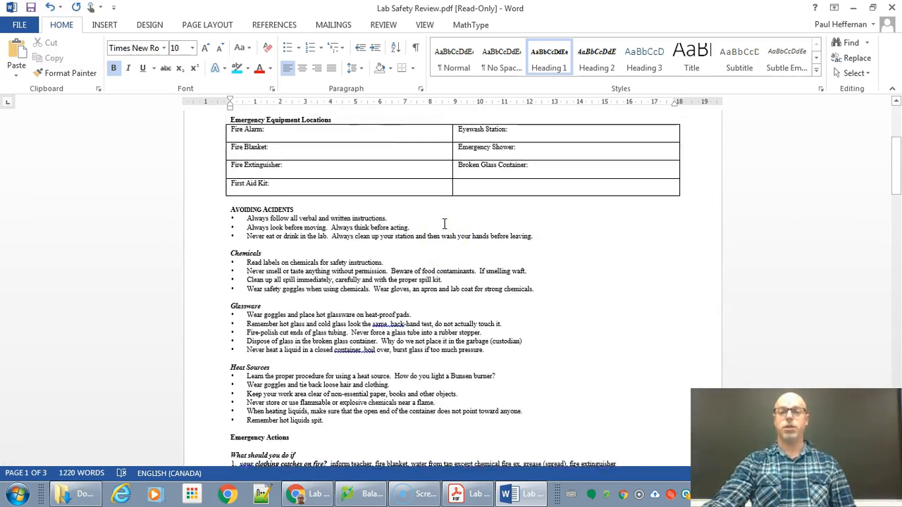
left_click(422, 138)
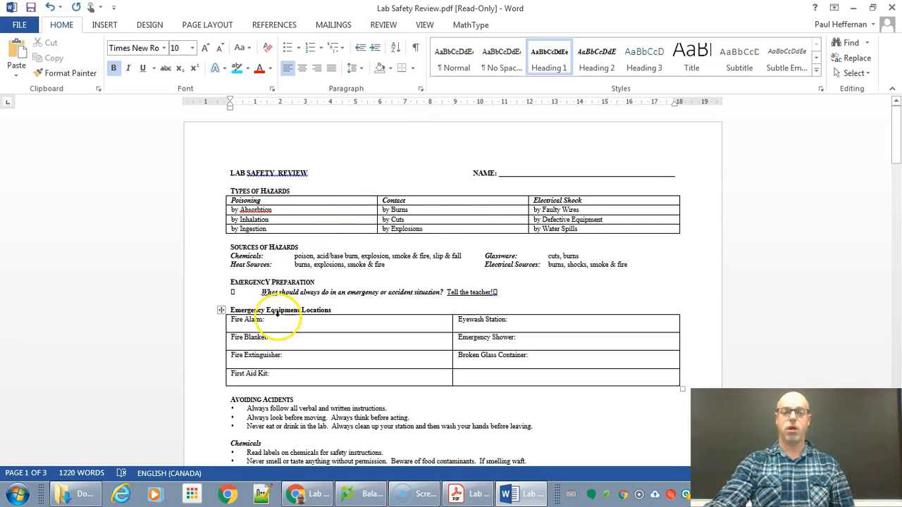
Switch to the Lab Safety Review course page in Chrome and show the document in full-screen view.
left_click(304, 497)
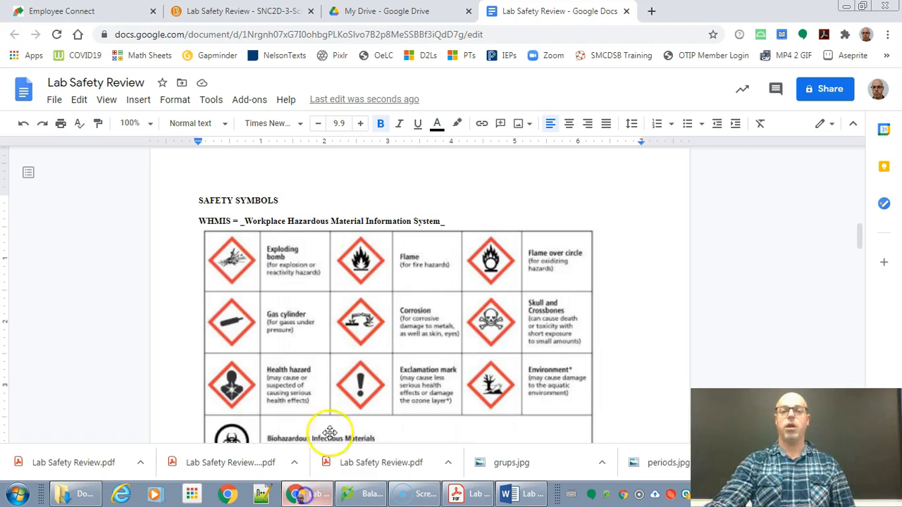
left_click(240, 10)
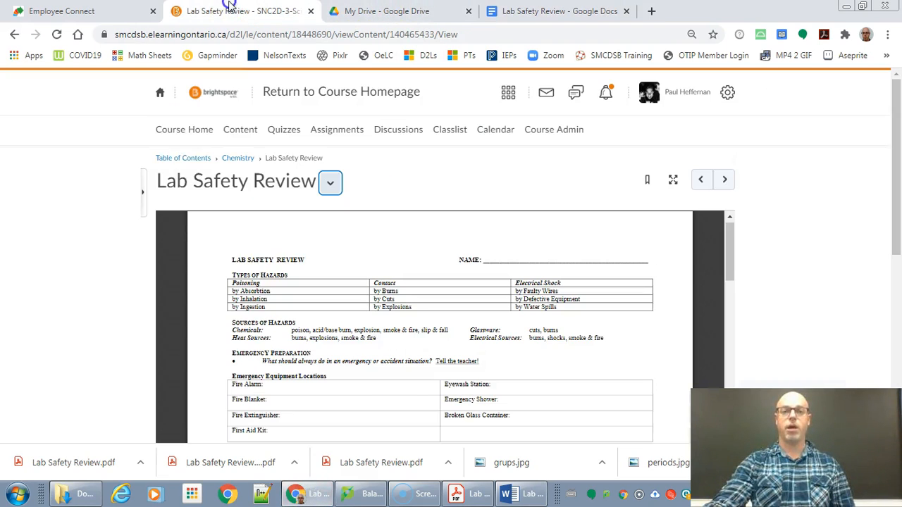
scroll(91, 275, "down", 1)
scroll(91, 275, "down", 2)
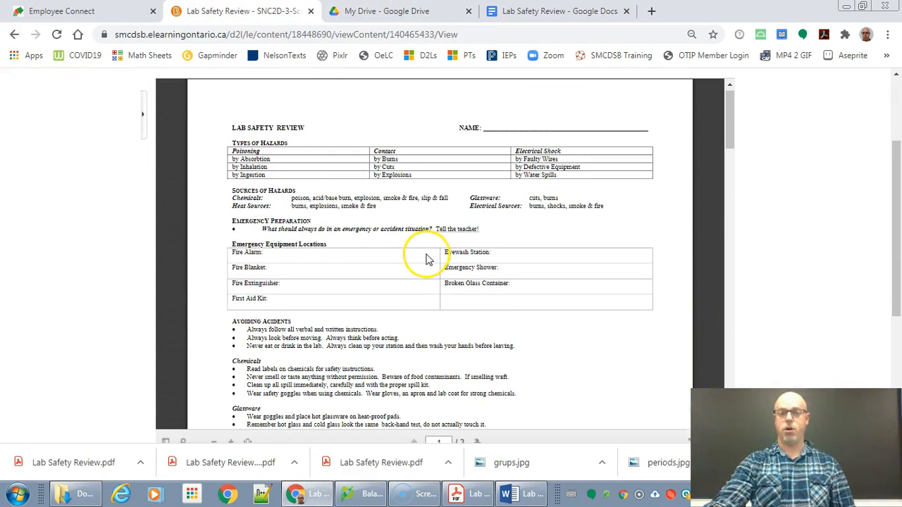
scroll(590, 301, "down", 10)
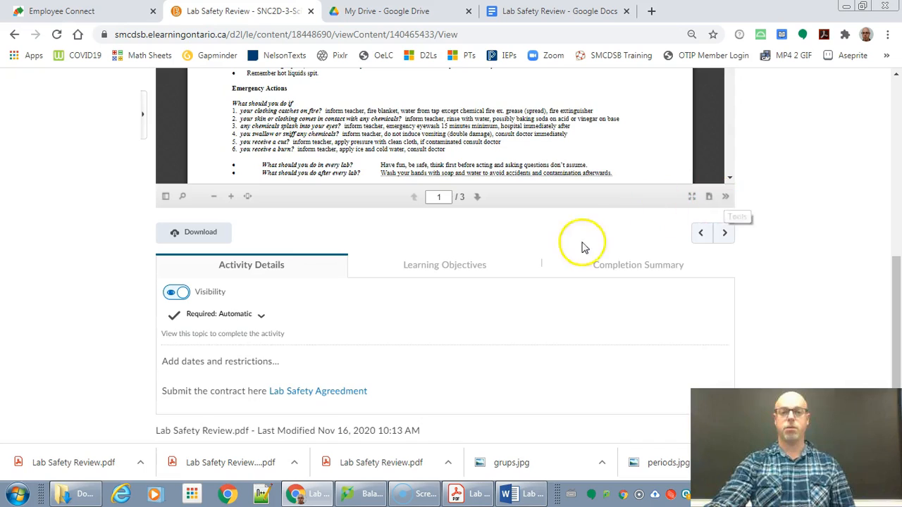
scroll(578, 243, "up", 4)
scroll(542, 242, "up", 6)
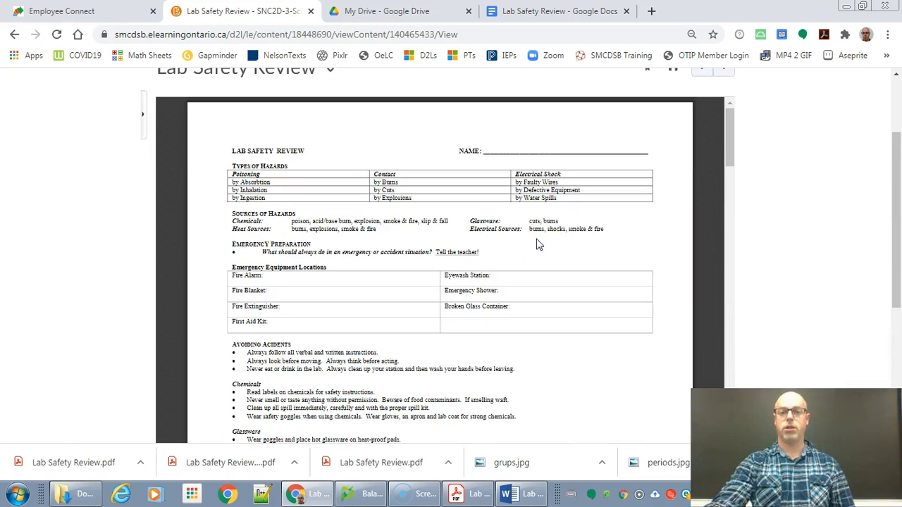
left_click(329, 184)
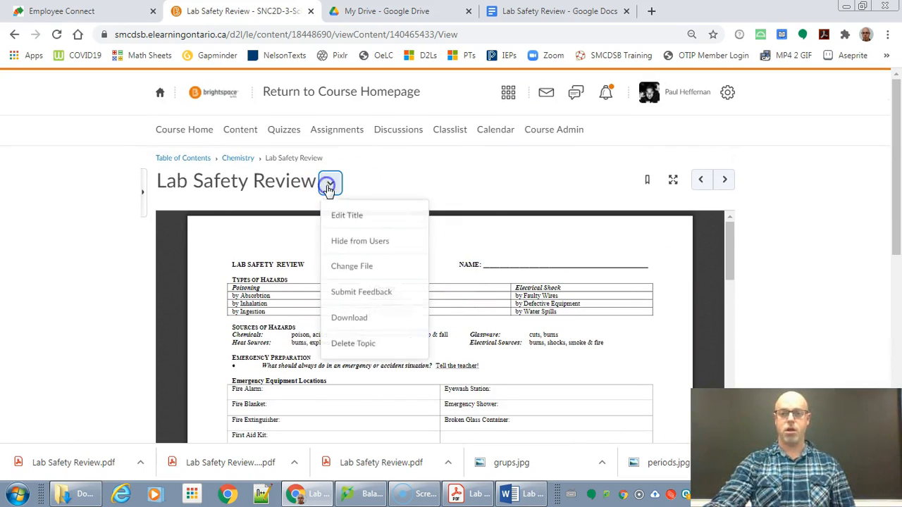
left_click(671, 181)
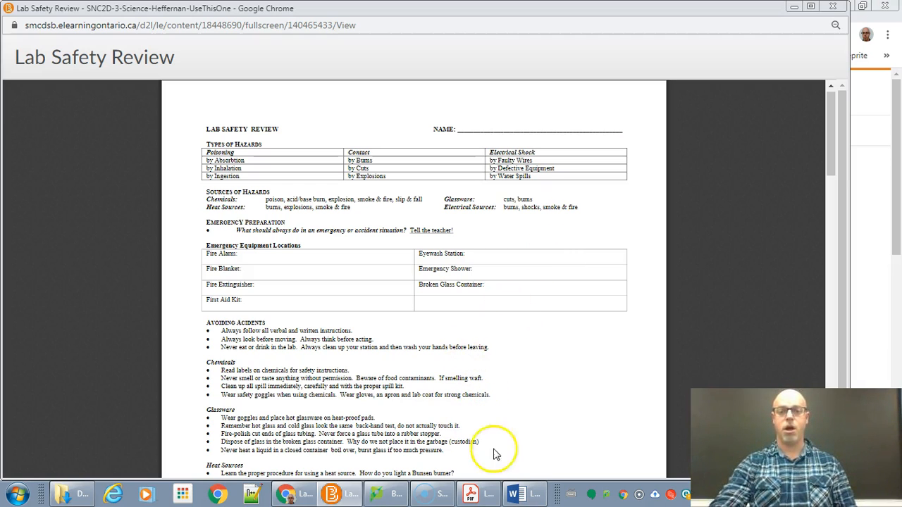
Start Paint and paste the screenshot of the full-screen Lab Safety Review document onto the blank canvas.
left_click(18, 496)
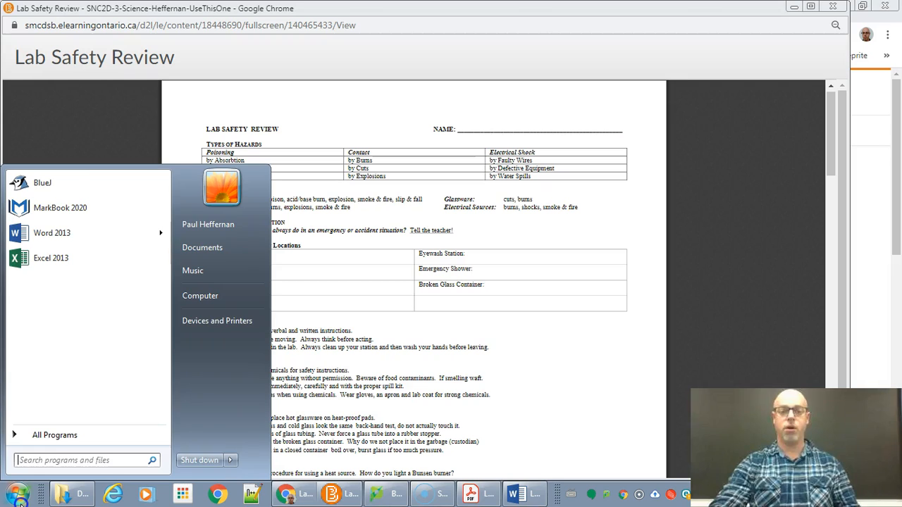
type("paint")
key("Return")
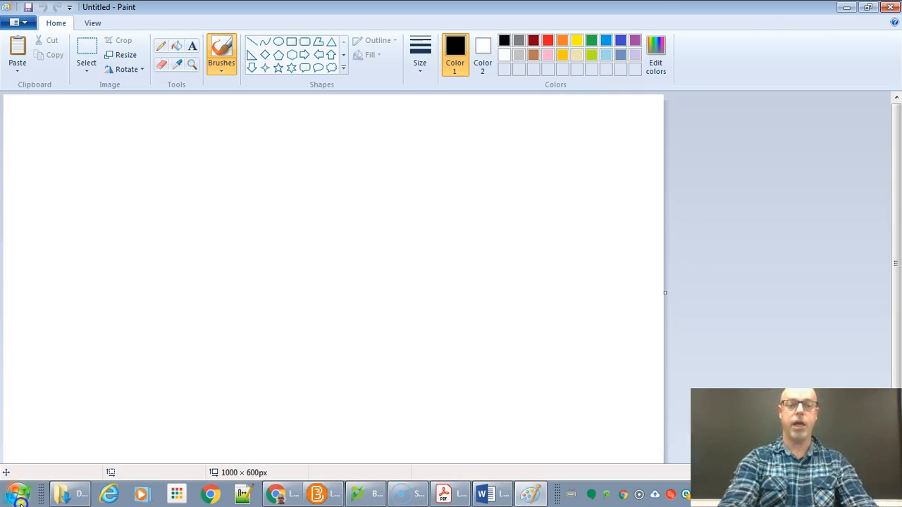
left_click(207, 327)
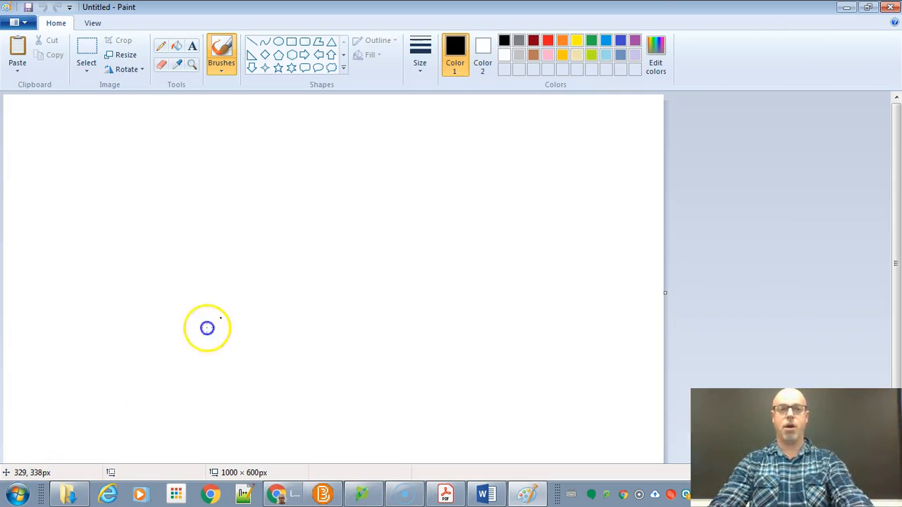
key("ctrl+v")
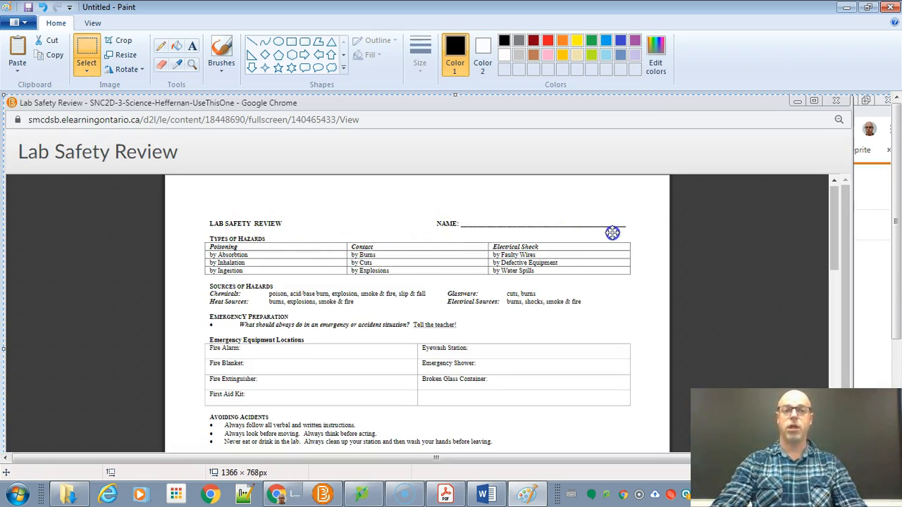
Crop the pasted screenshot to the Emergency Equipment Locations heading and table, about 664 × 125 px.
scroll(613, 233, "down", 3)
scroll(612, 232, "down", 2)
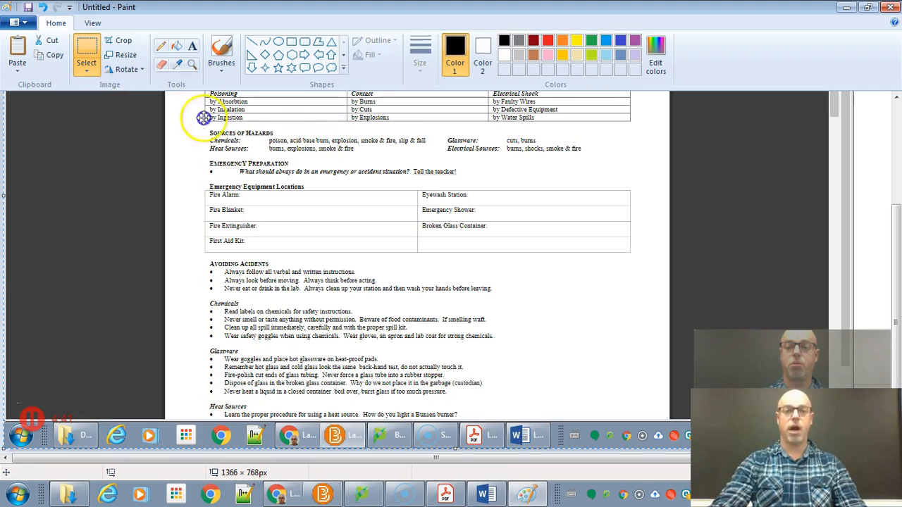
left_click(88, 46)
left_click_drag(203, 180, 640, 262)
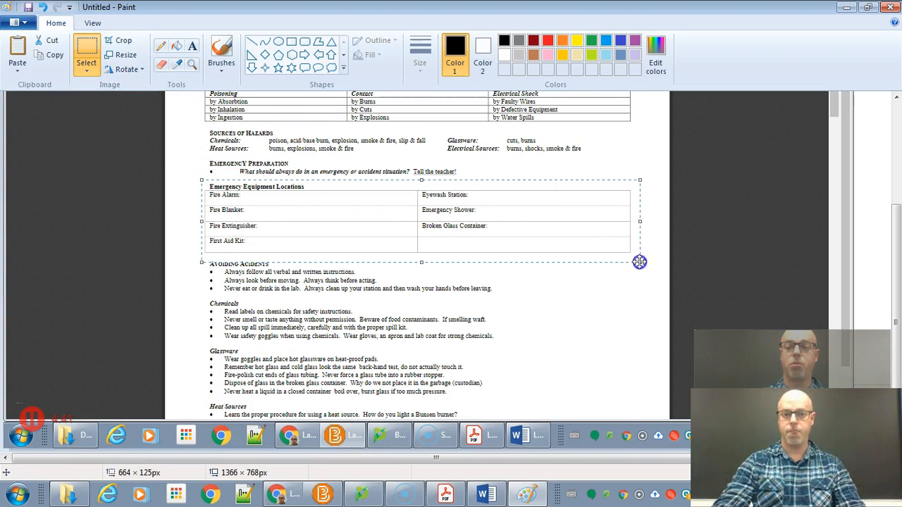
left_click(123, 41)
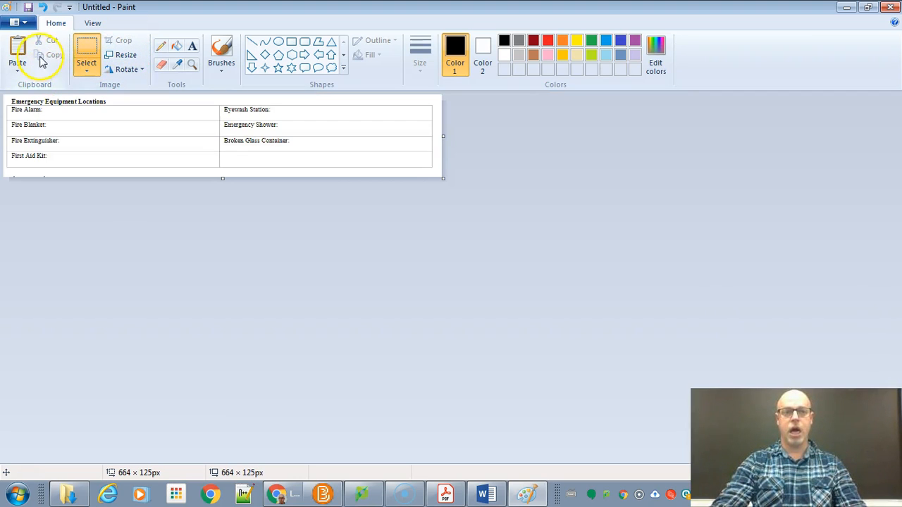
Select the entire cropped table image and copy it.
left_click(86, 68)
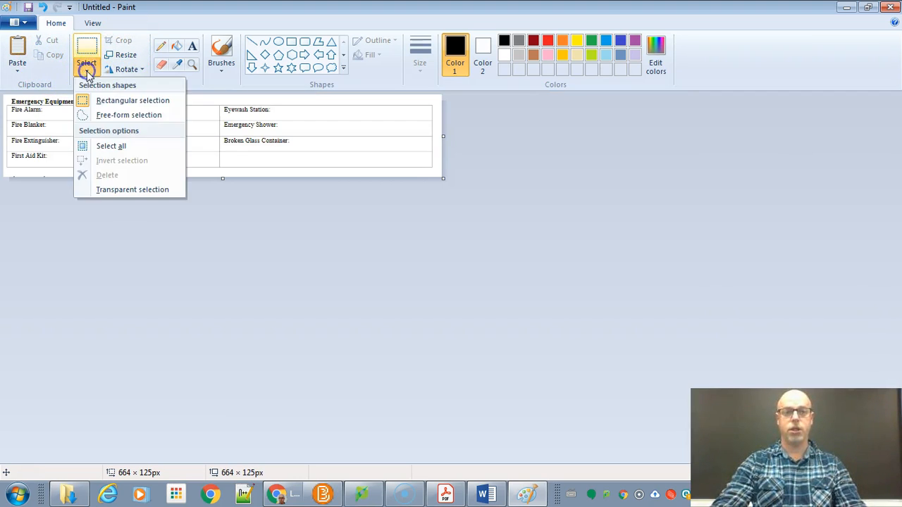
left_click(108, 144)
left_click(55, 55)
Switch to Word, create a blank document and paste the table image between lines that each hold a period.
left_click(486, 493)
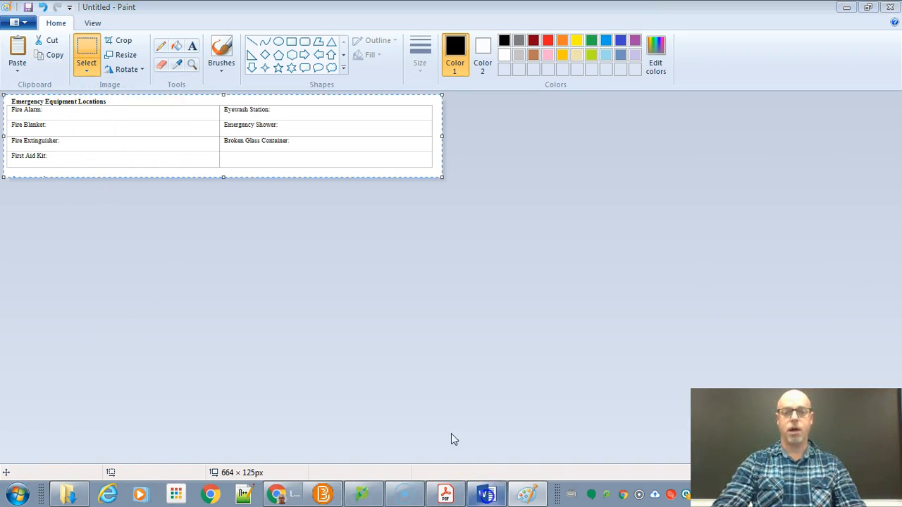
left_click(28, 25)
left_click(27, 79)
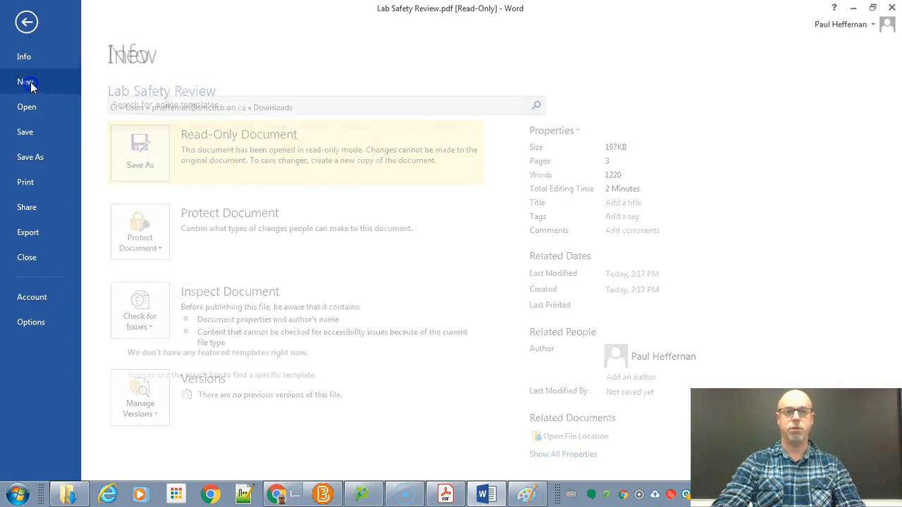
left_click(200, 207)
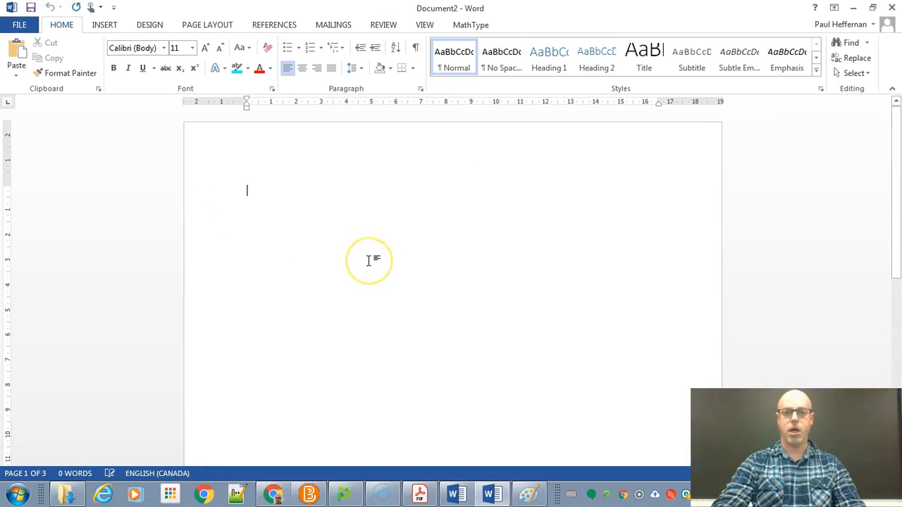
type(". .")
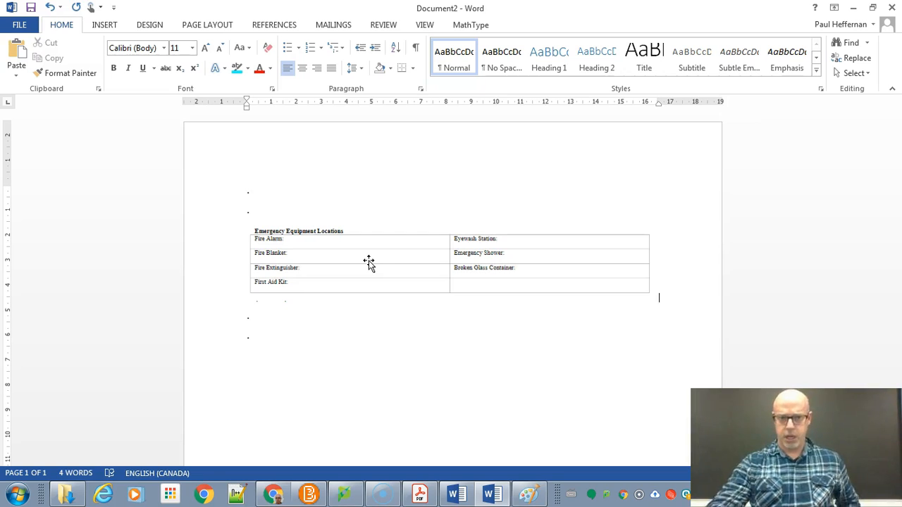
Try adding the text "dddddd" beside the inline Emergency Equipment Locations picture, and remove it again.
left_click(358, 209)
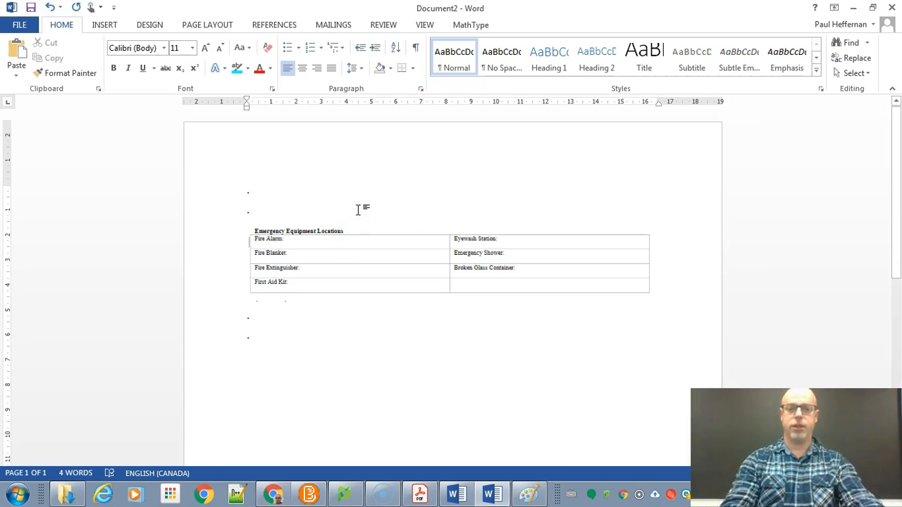
key("Return")
type("dddddd")
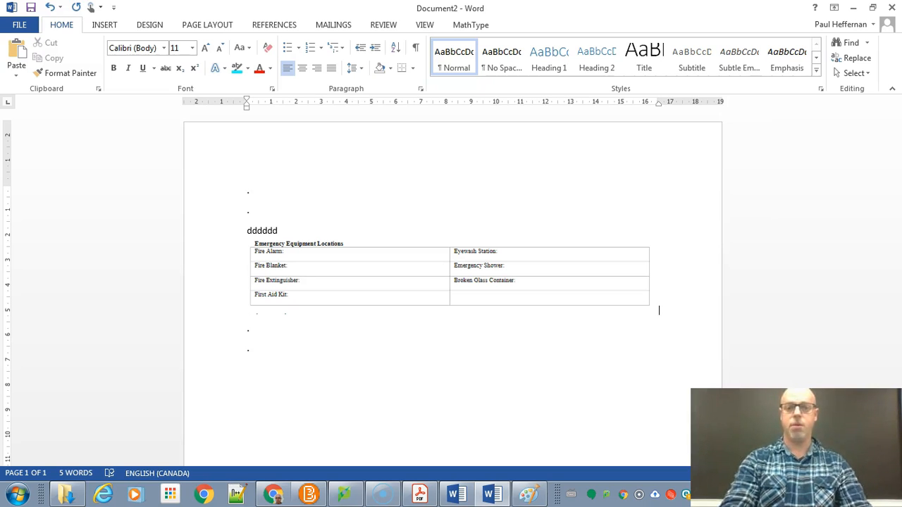
left_click(347, 231)
key("BackSpace")
key("BackSpace")
key("BackSpace")
key("BackSpace")
key("BackSpace")
key("BackSpace")
key("BackSpace")
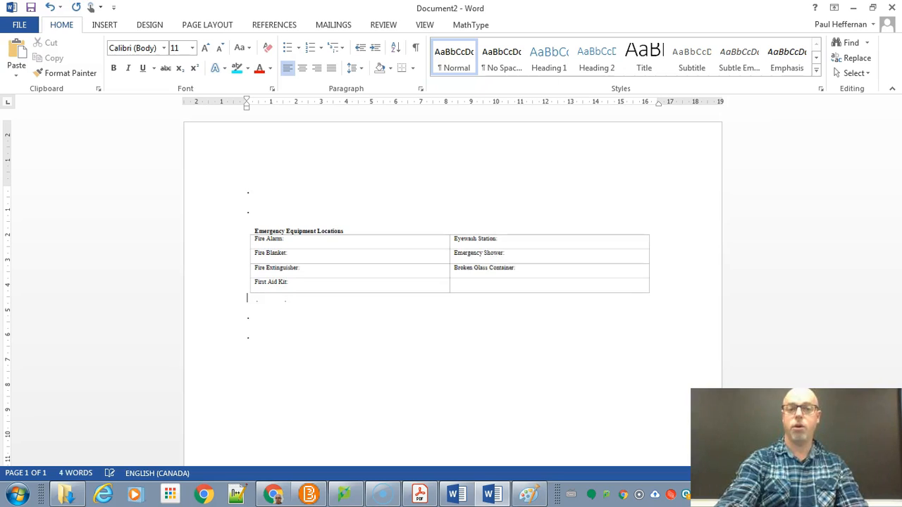
Set the text wrapping of the Emergency Equipment Locations picture to Behind Text.
left_click(433, 258)
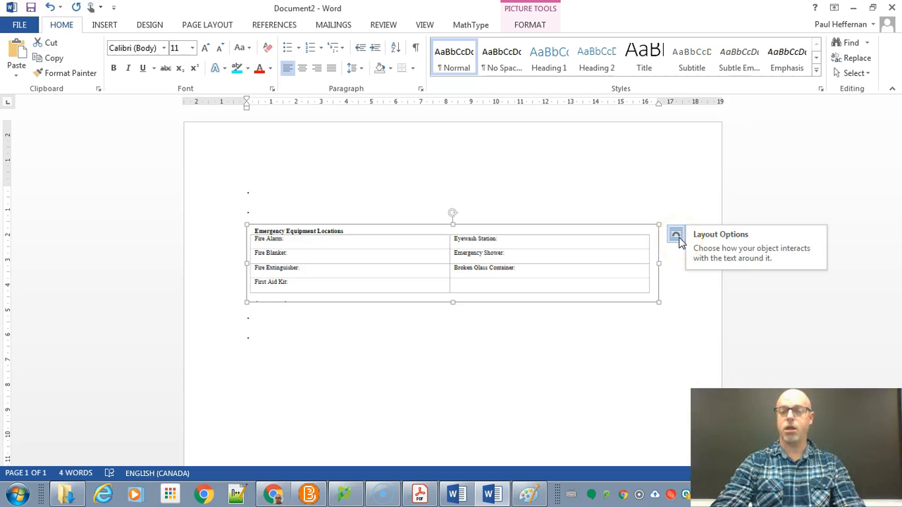
left_click(537, 25)
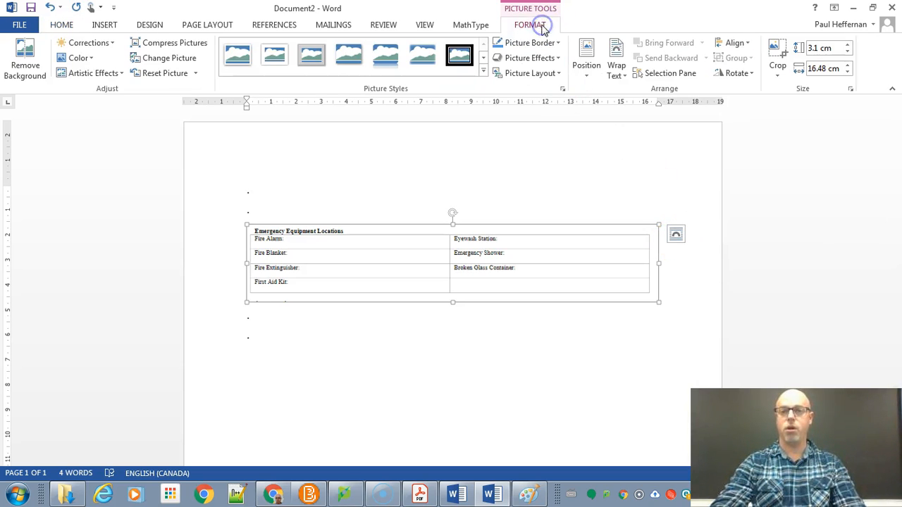
left_click(616, 75)
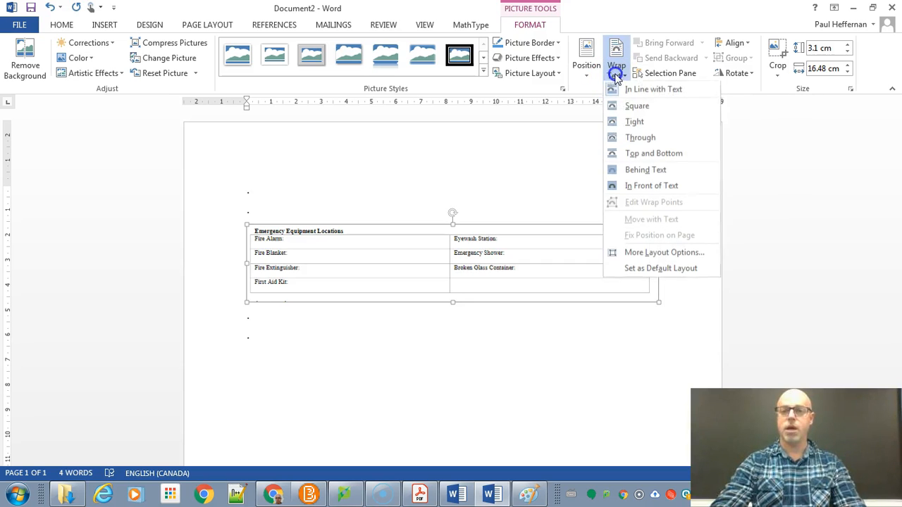
left_click(644, 171)
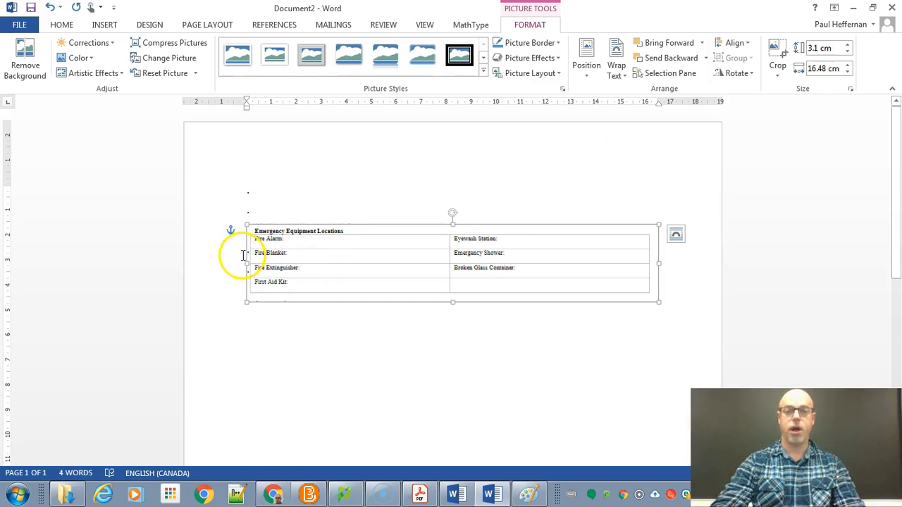
Write "by the front door" in the Fire Blanket and Emergency Shower cells, and title the page "Lab Safety Handout".
left_click(345, 283)
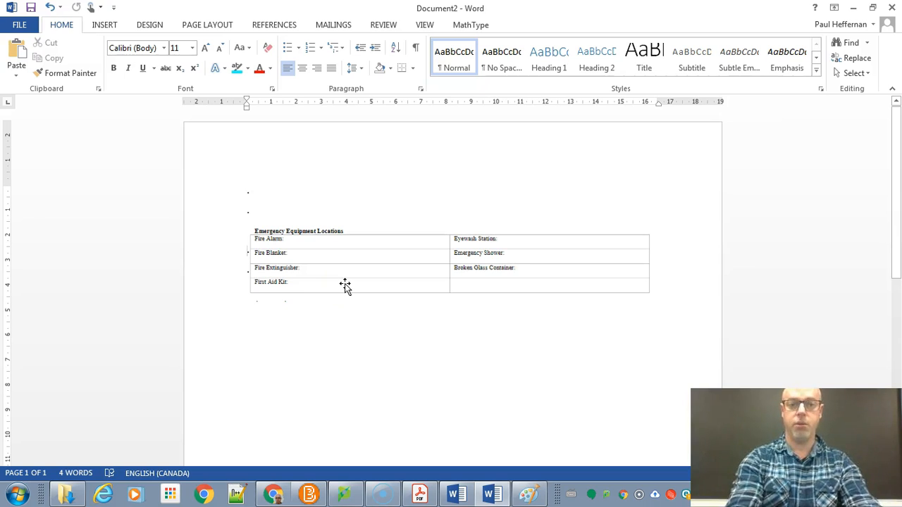
key("Tab")
key("Tab")
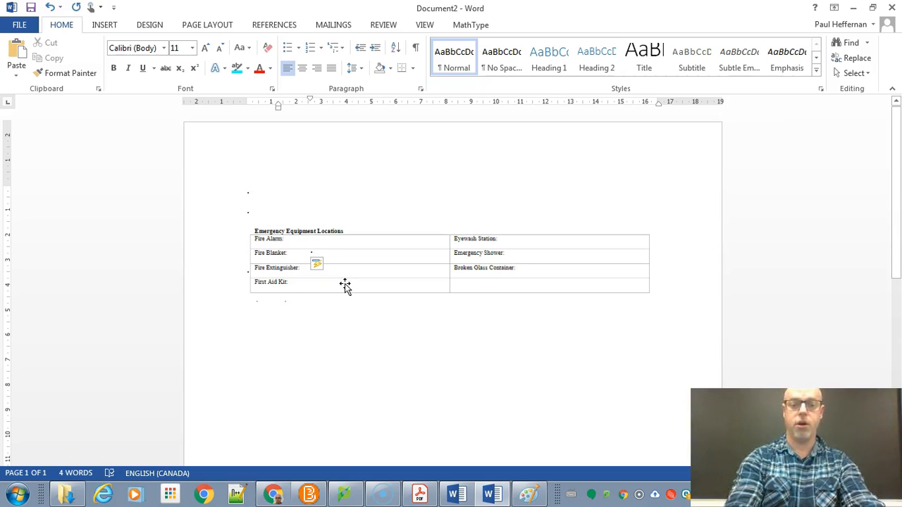
type("by the.")
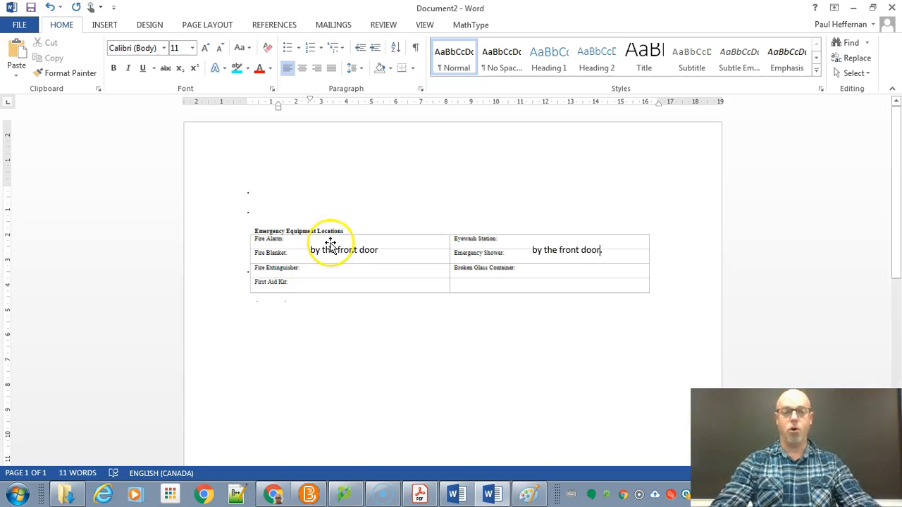
left_click(304, 187)
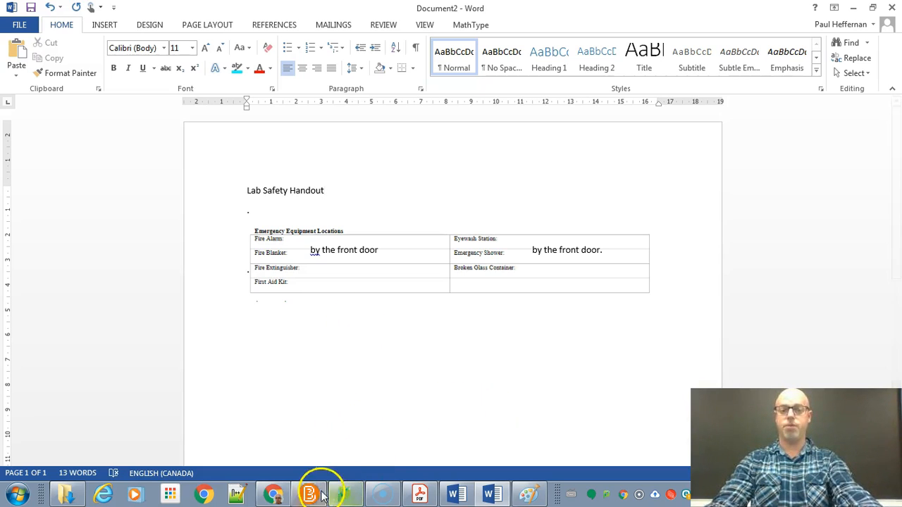
Switch to the Lab Safety Review course page in Chrome and copy the "Avoiding Acidents" heading with its three bullet points.
mouse_move(311, 495)
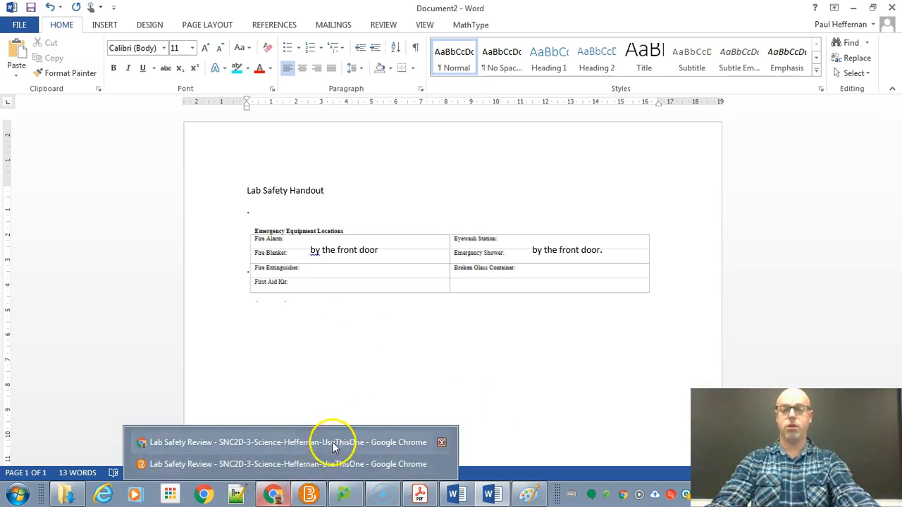
key("alt+Tab")
key("alt+Tab")
key("alt+Tab")
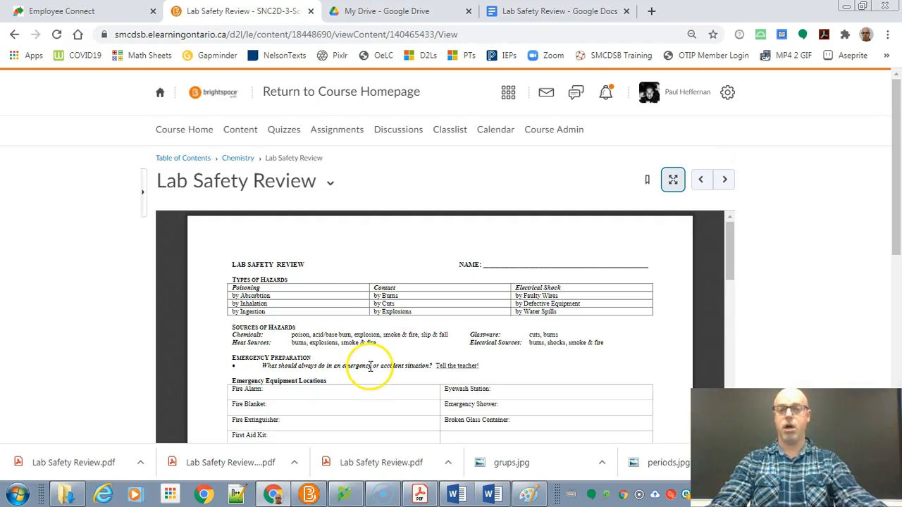
scroll(359, 296, "down", 4)
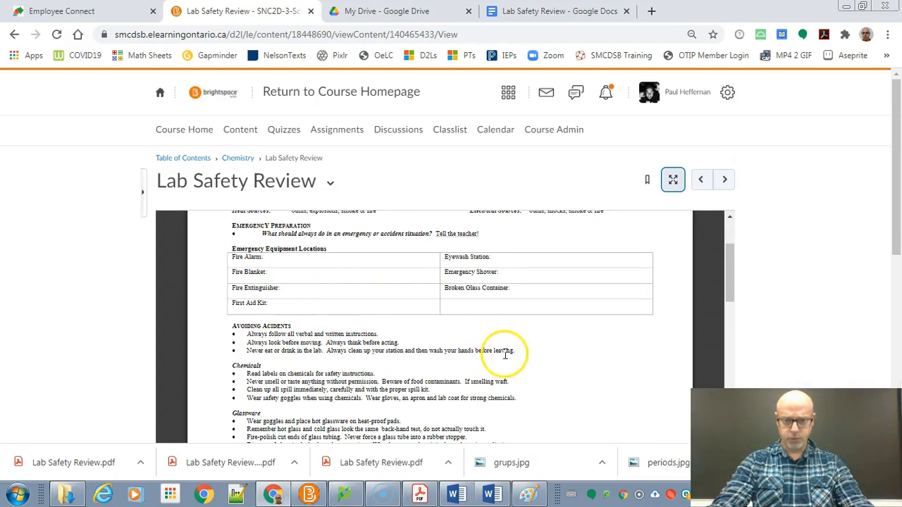
left_click_drag(506, 352, 239, 333)
key("ctrl+c")
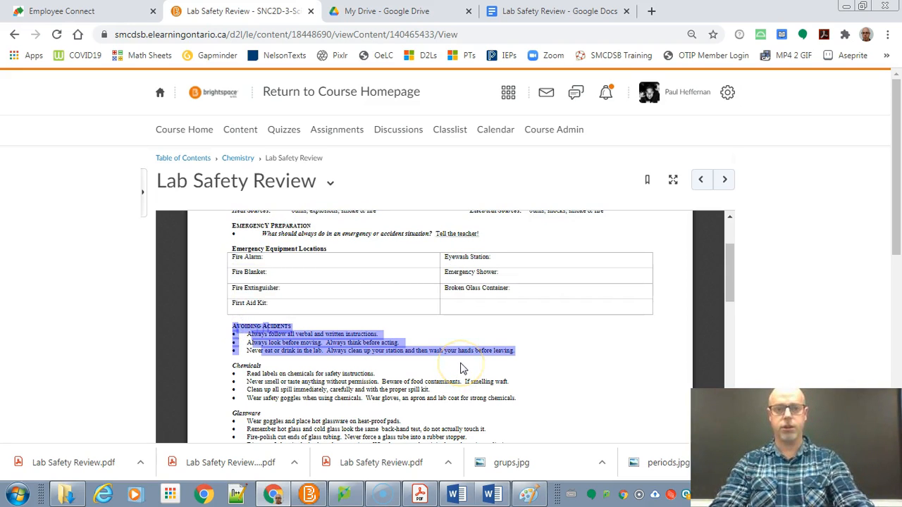
Return to Document2 in Word and paste the copied text between the title and the table picture.
key("alt+Tab")
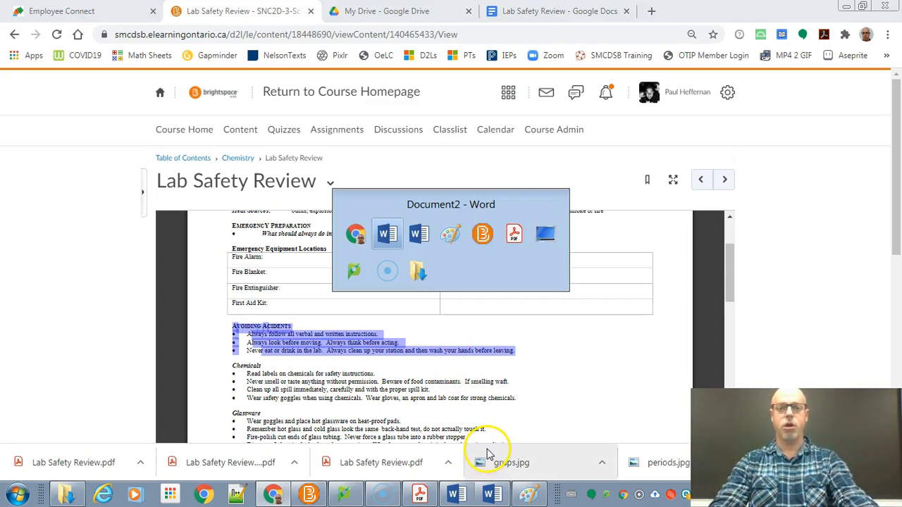
left_click(289, 212)
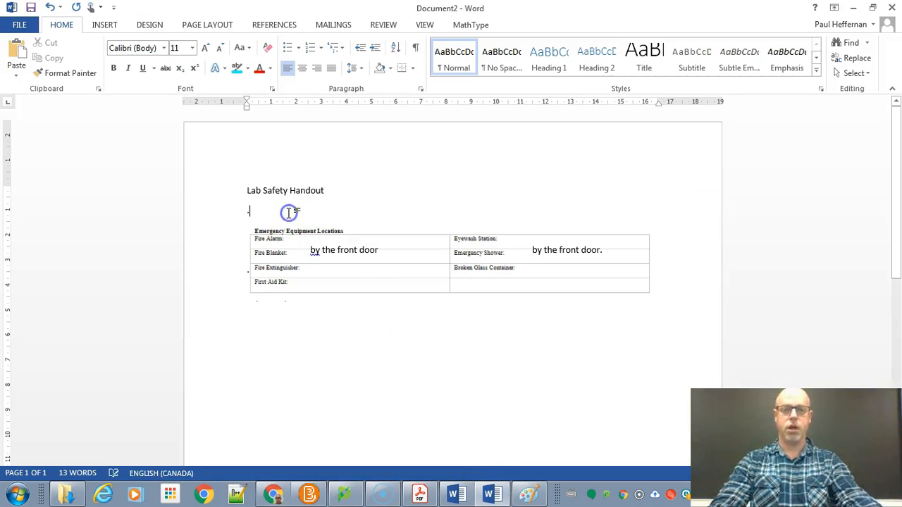
key("ctrl+v")
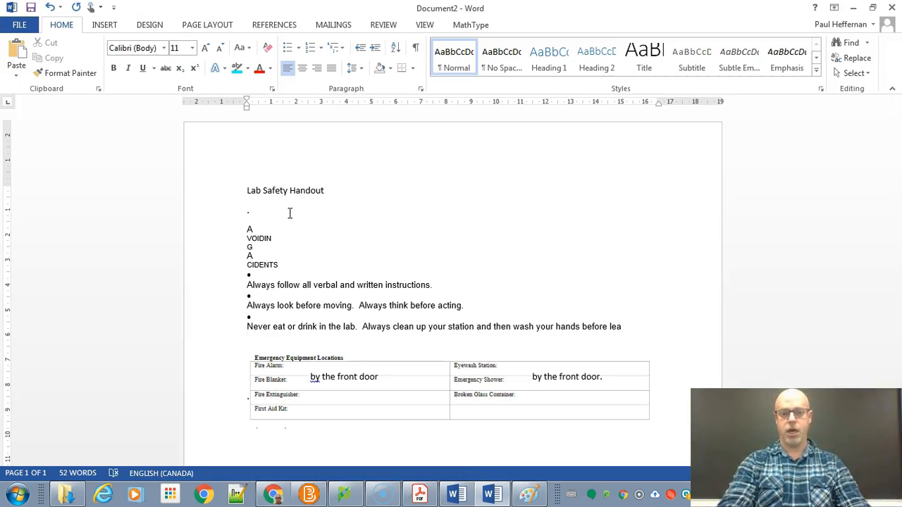
Remove the stray line breaks within the words "Avoiding" and "Acidents" and after the three bullets of the pasted text.
left_click(278, 229)
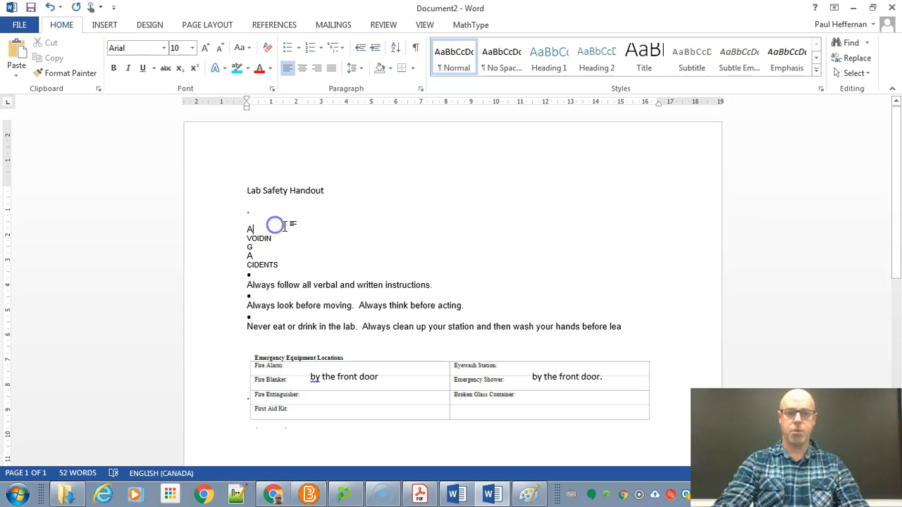
key("Delete")
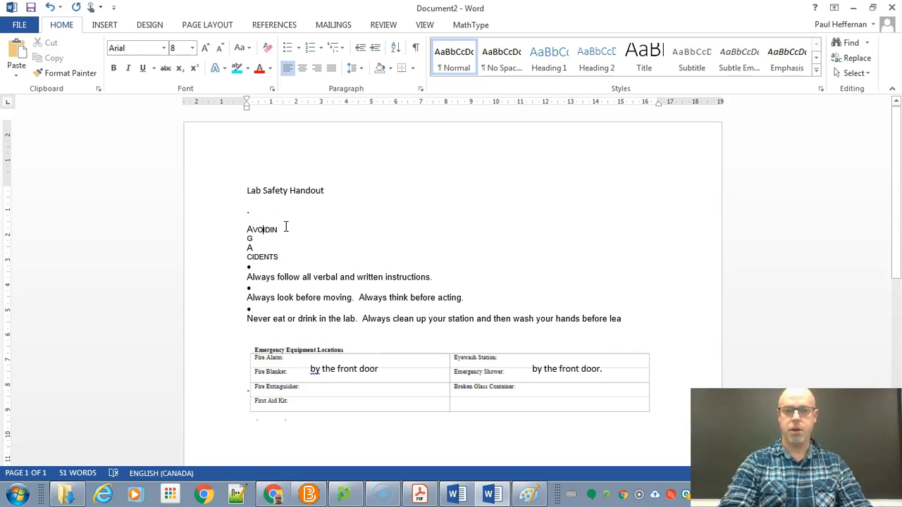
key("Delete")
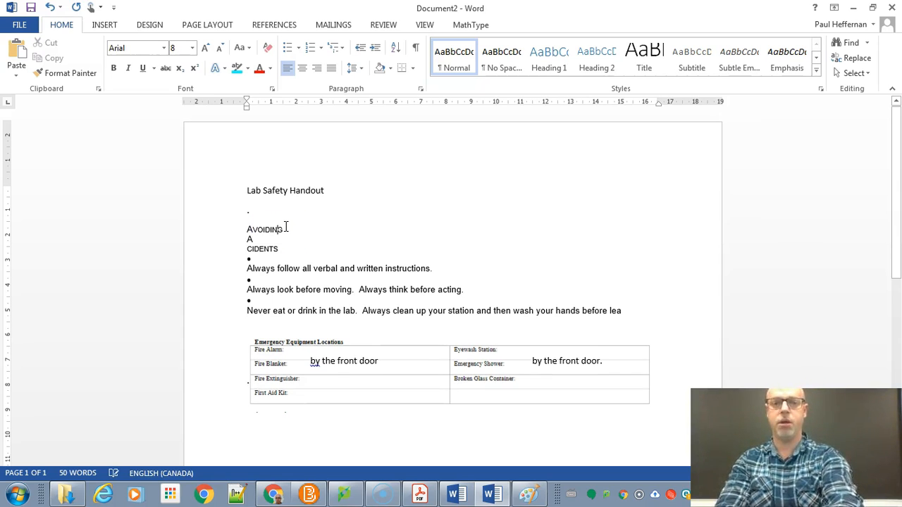
key("Down")
key("Delete")
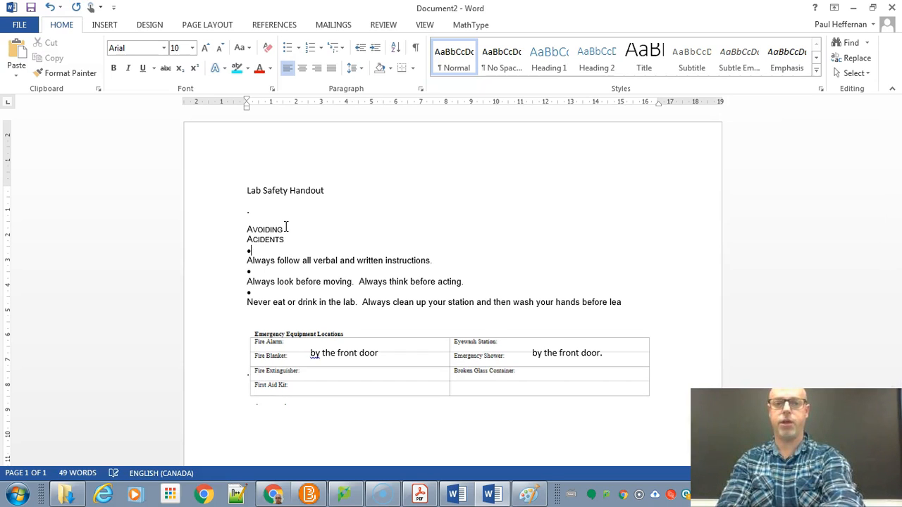
key("Delete")
key("Down")
key("Delete")
key("Down")
key("Delete")
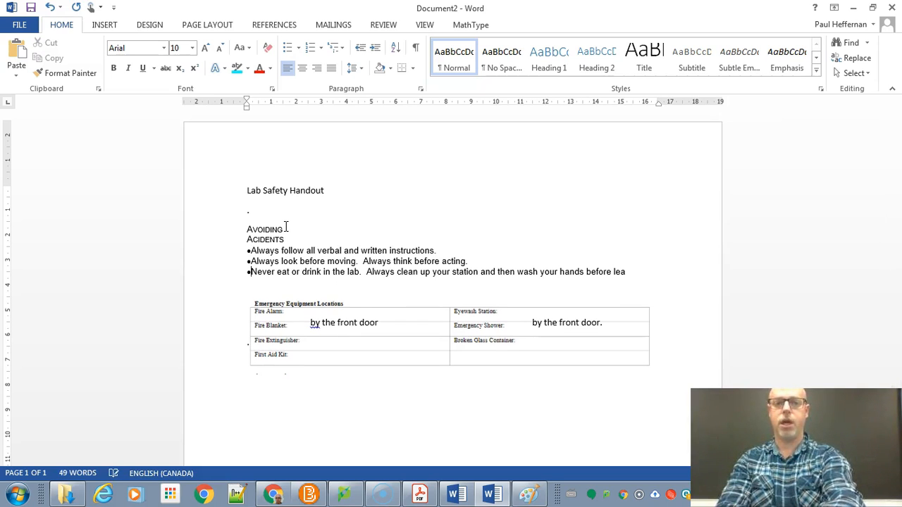